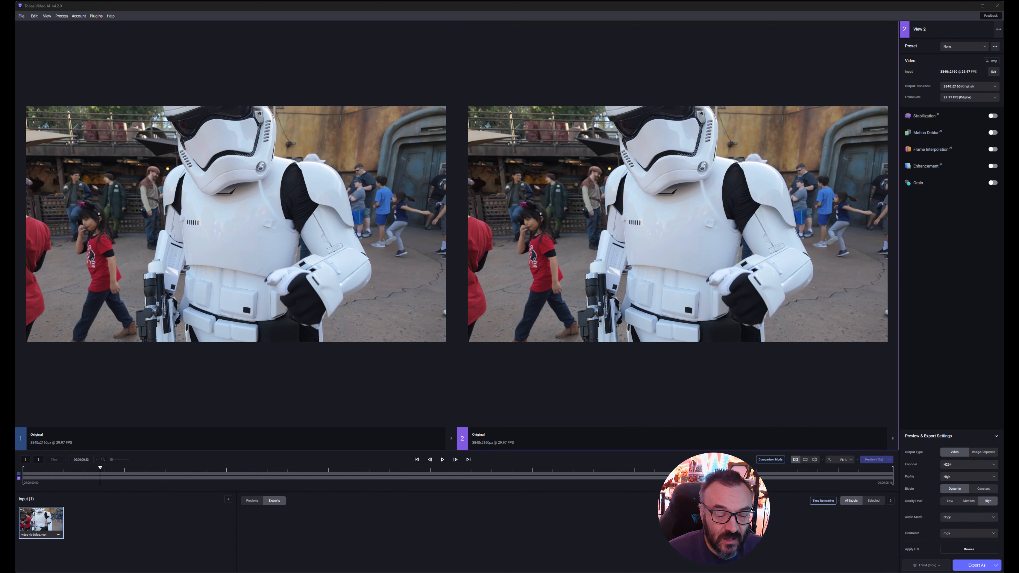
# Close the current video input and import the stormtrooper video file again
pyautogui.hotkey('alt', 'Tab')
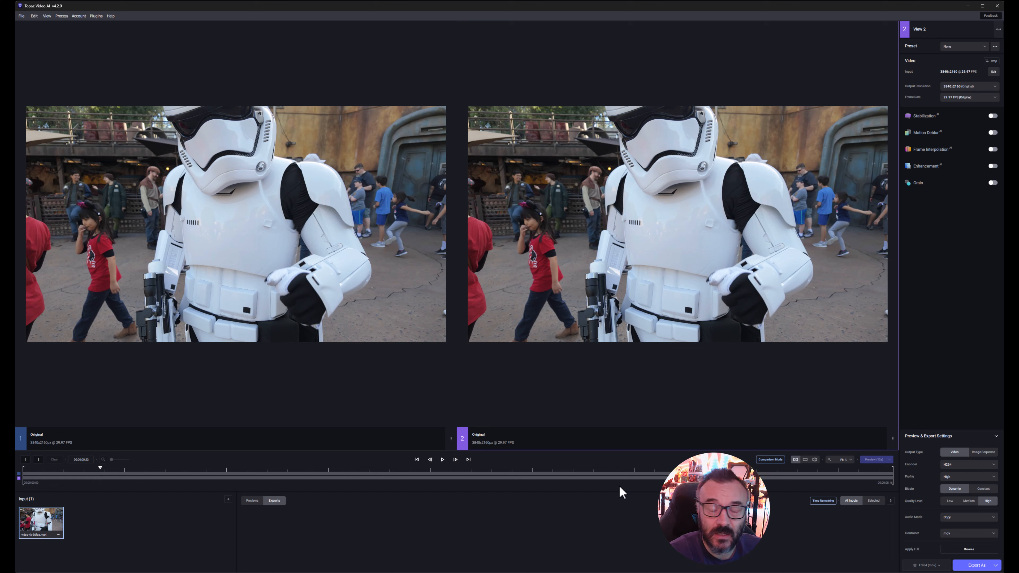
pyautogui.click(21, 16)
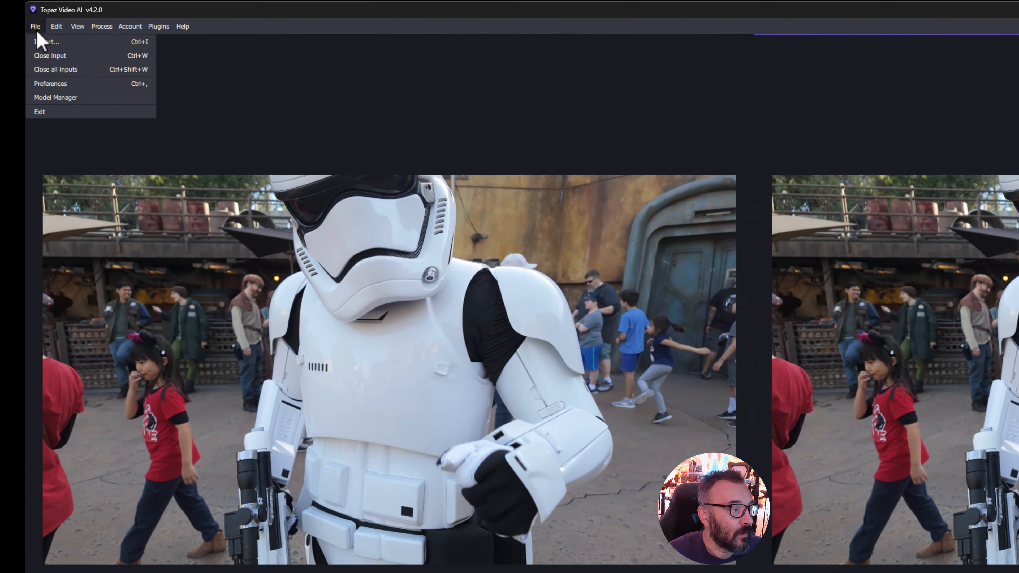
pyautogui.click(71, 56)
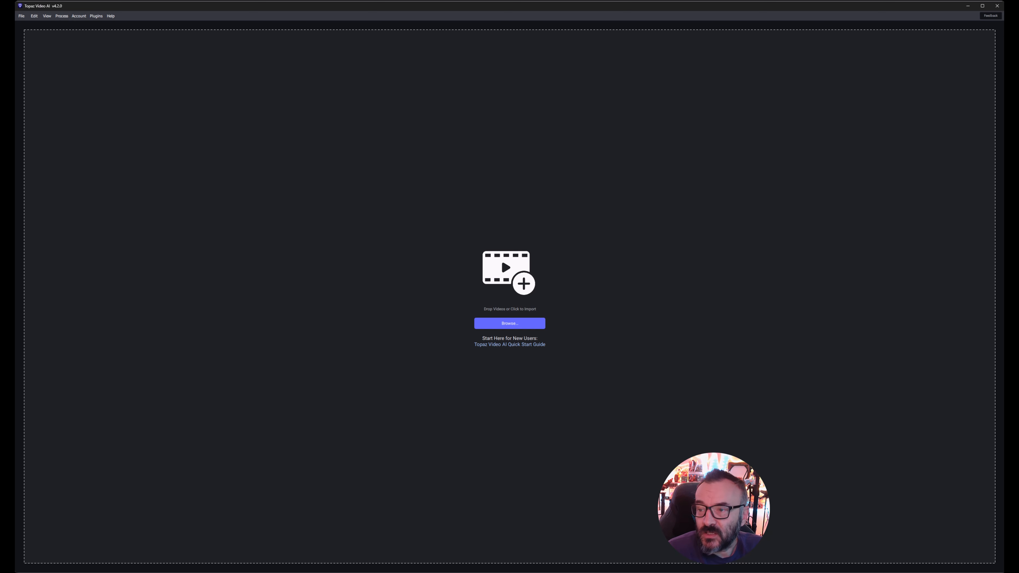
pyautogui.moveTo(1018, 201); pyautogui.dragTo(644, 213)
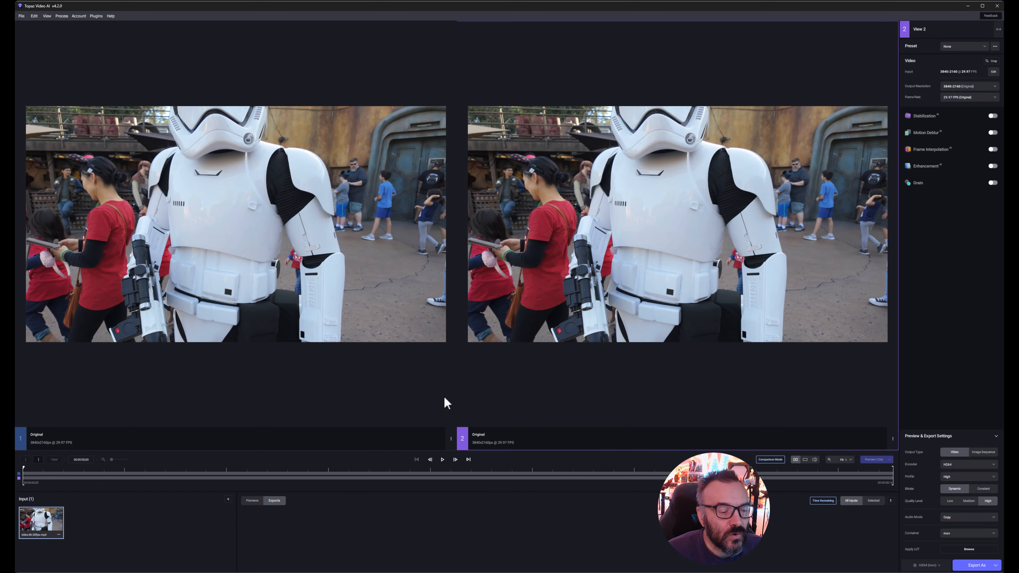
# Scrub the timeline to the close-up of the stormtrooper's helmet and shoulder
pyautogui.click(85, 472)
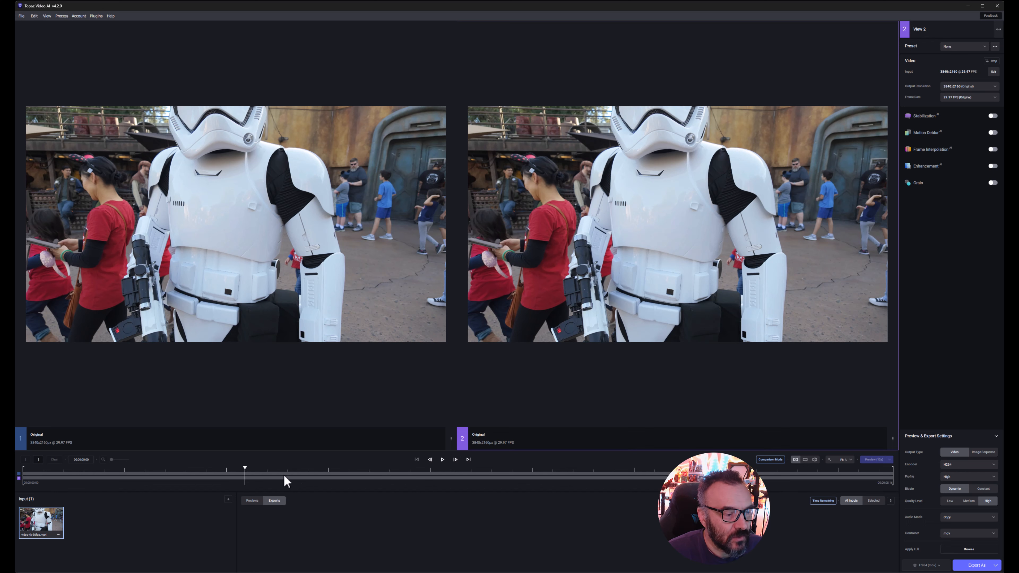
pyautogui.click(359, 473)
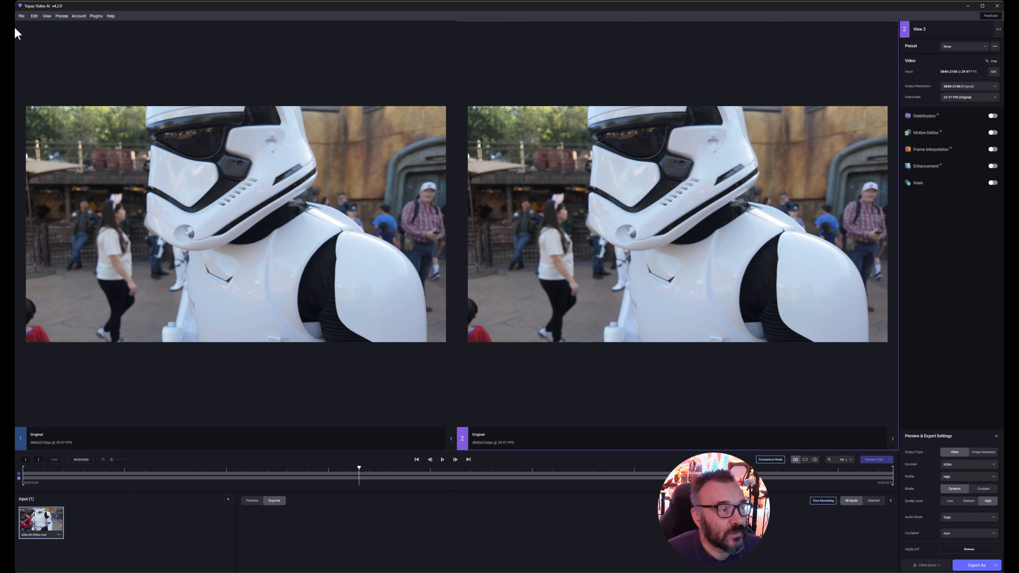
# Review the application preferences and the AI models in the Model Manager, leaving their settings as they are
pyautogui.click(23, 19)
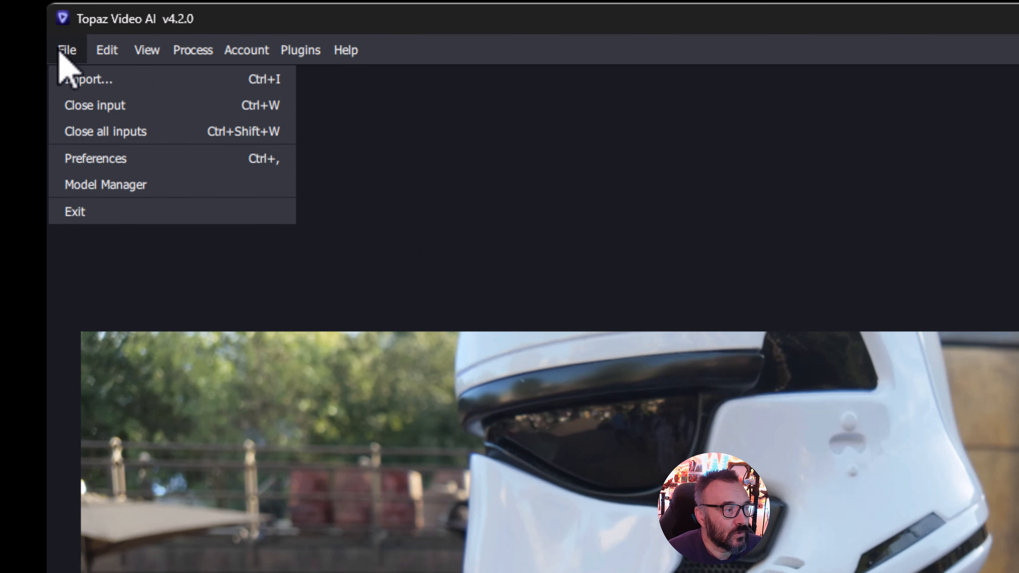
pyautogui.click(81, 163)
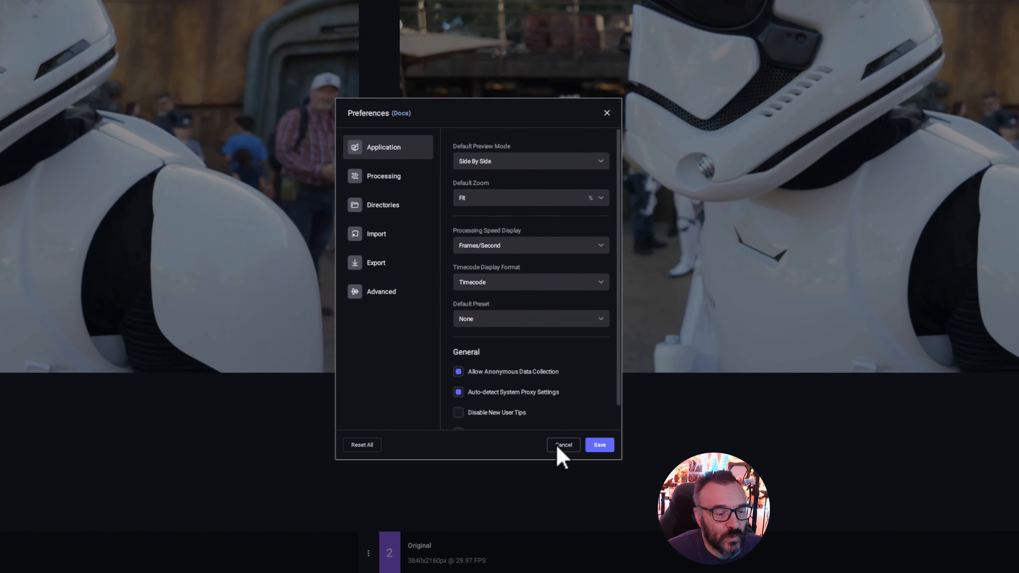
pyautogui.click(558, 447)
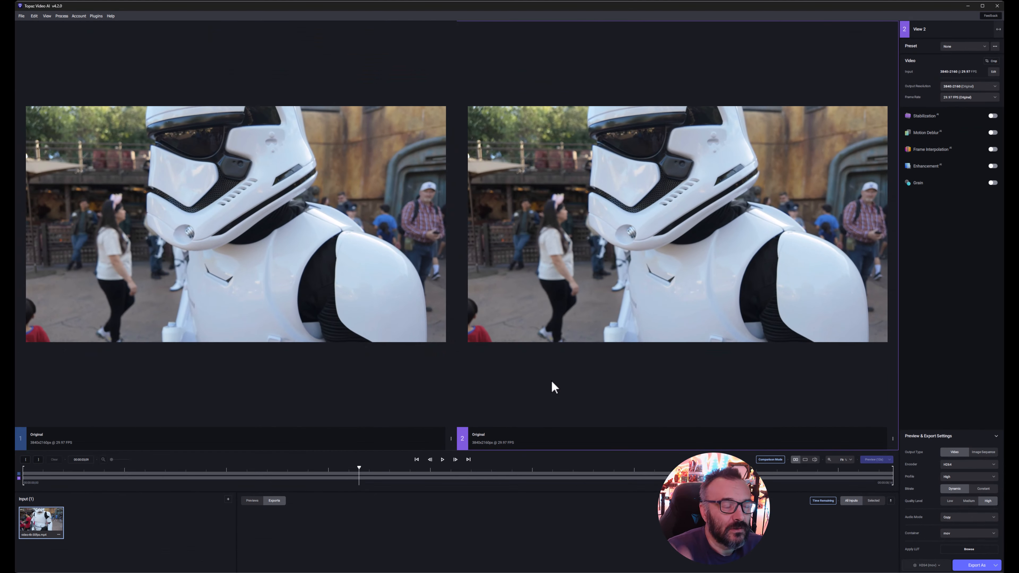
pyautogui.click(22, 16)
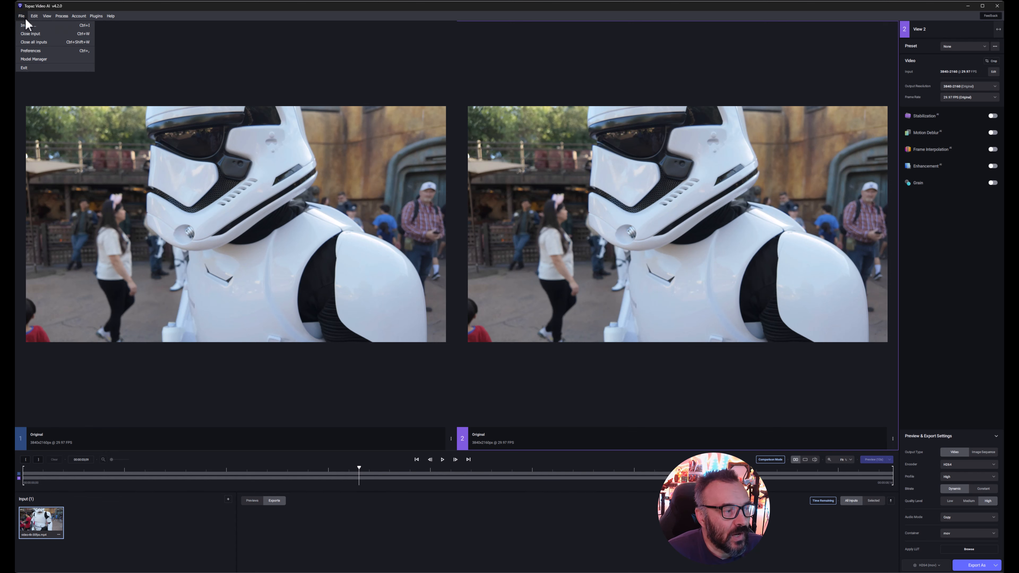
pyautogui.click(34, 60)
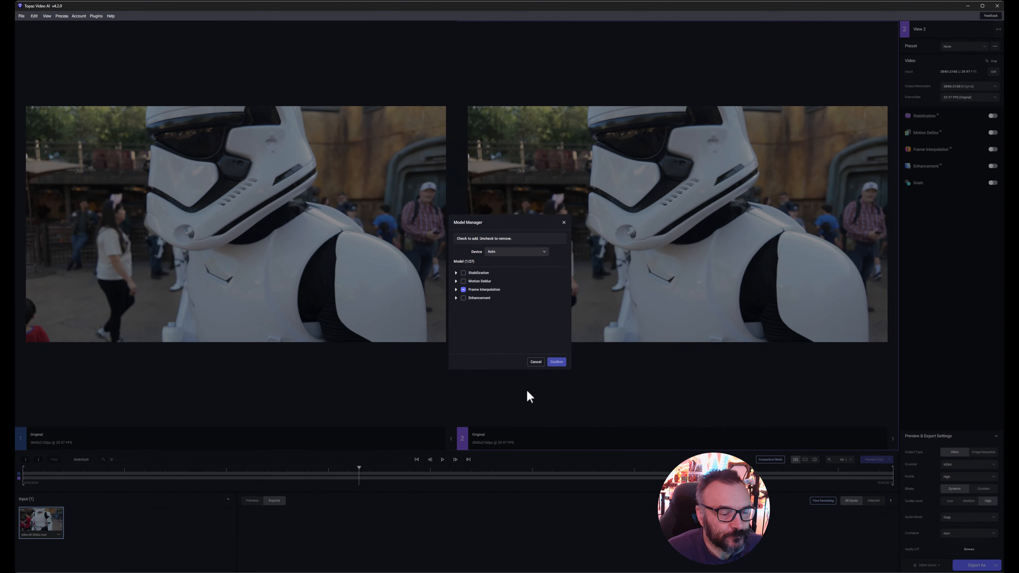
pyautogui.click(554, 361)
# Zoom the side-by-side preview to 100%, play the clip briefly and pan to the stormtrooper's visor
pyautogui.click(34, 16)
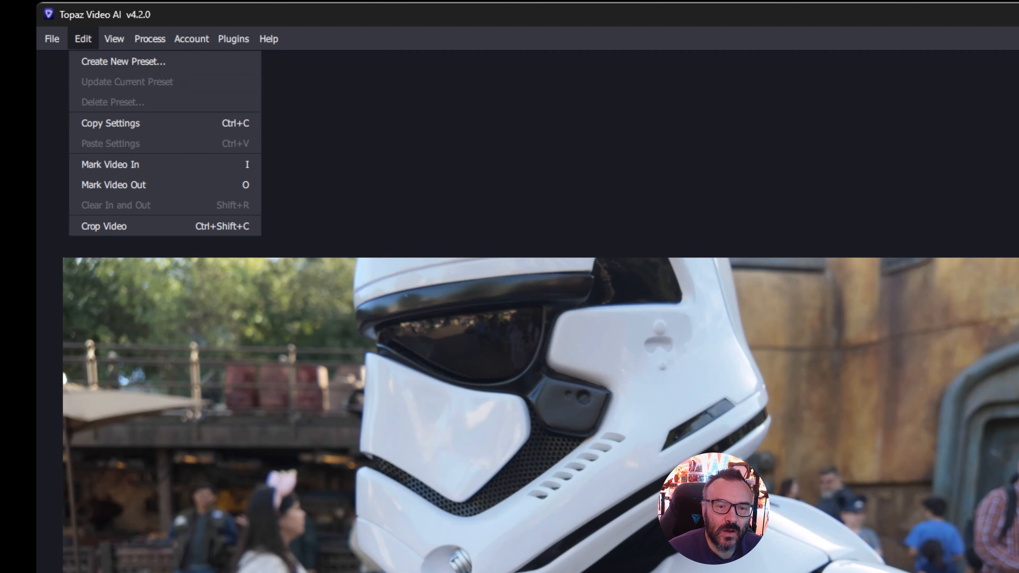
pyautogui.moveTo(114, 39)
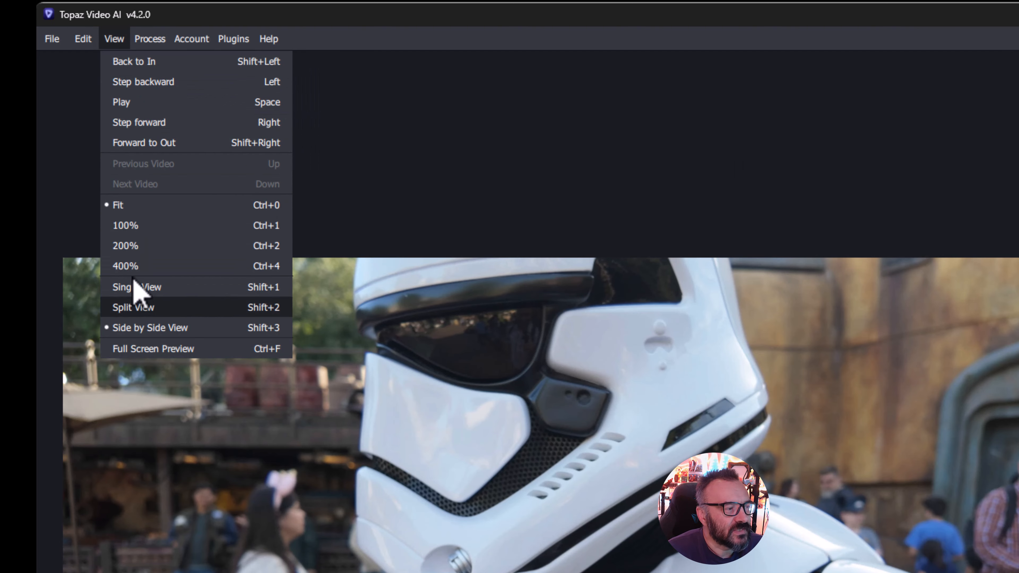
pyautogui.moveTo(83, 38)
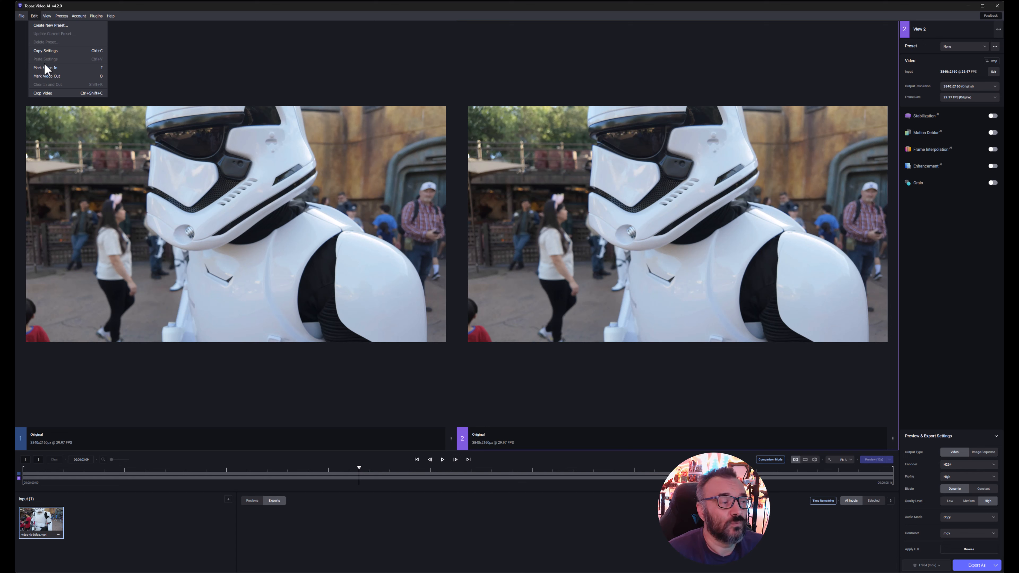
pyautogui.moveTo(51, 14)
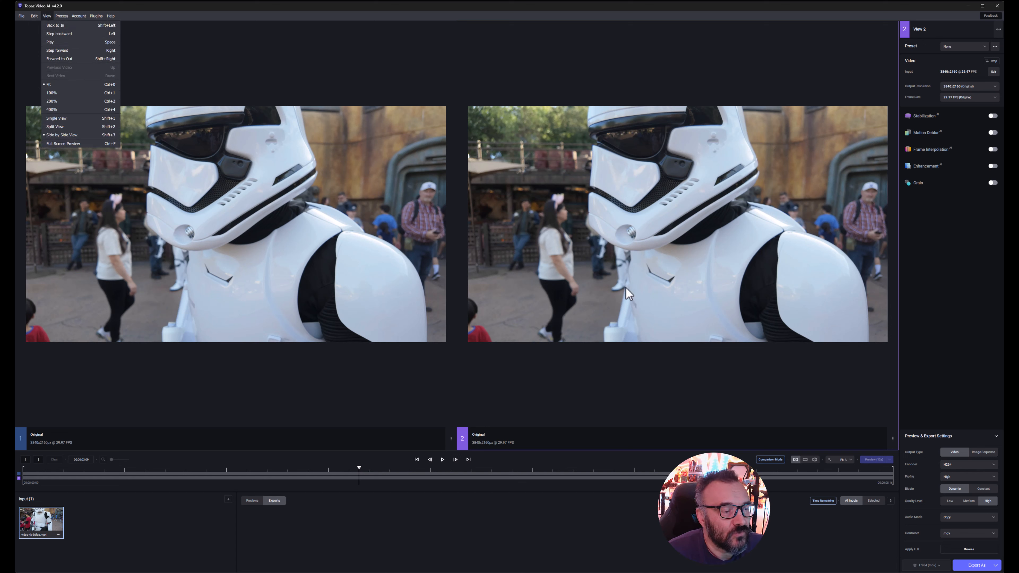
pyautogui.click(64, 94)
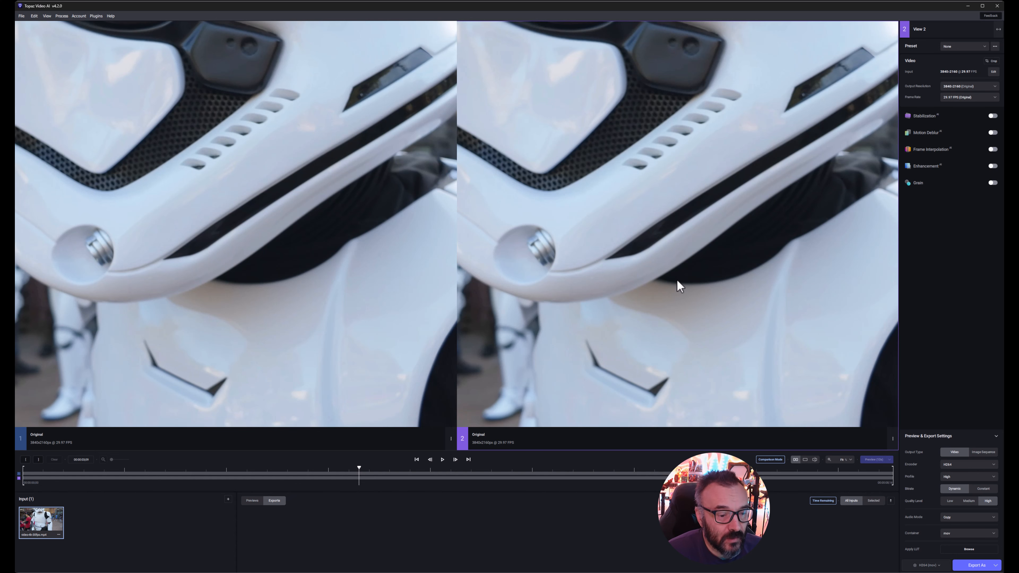
pyautogui.press('space')
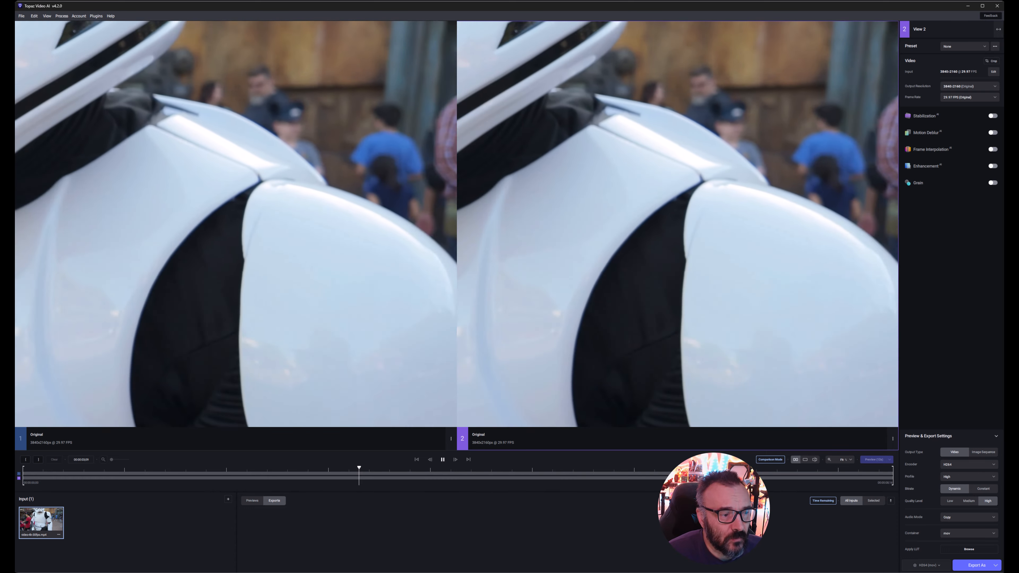
pyautogui.press('space')
pyautogui.moveTo(338, 77); pyautogui.dragTo(613, 327)
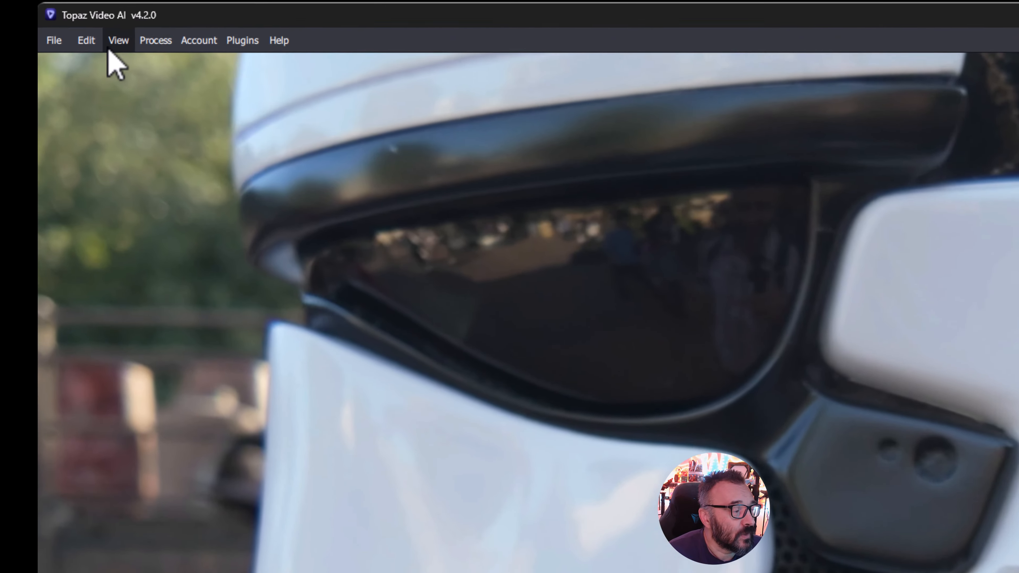
pyautogui.click(58, 17)
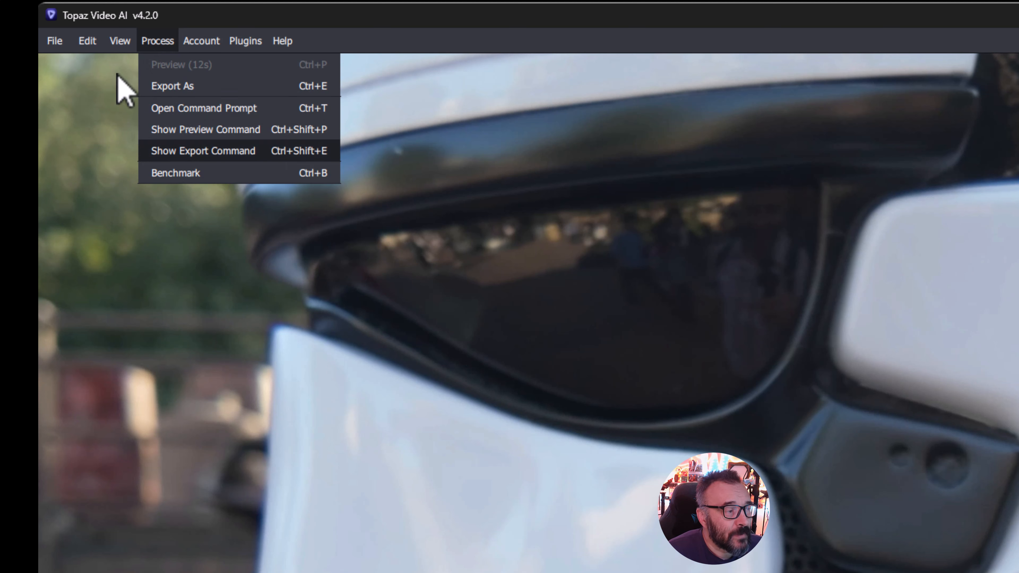
pyautogui.moveTo(203, 38)
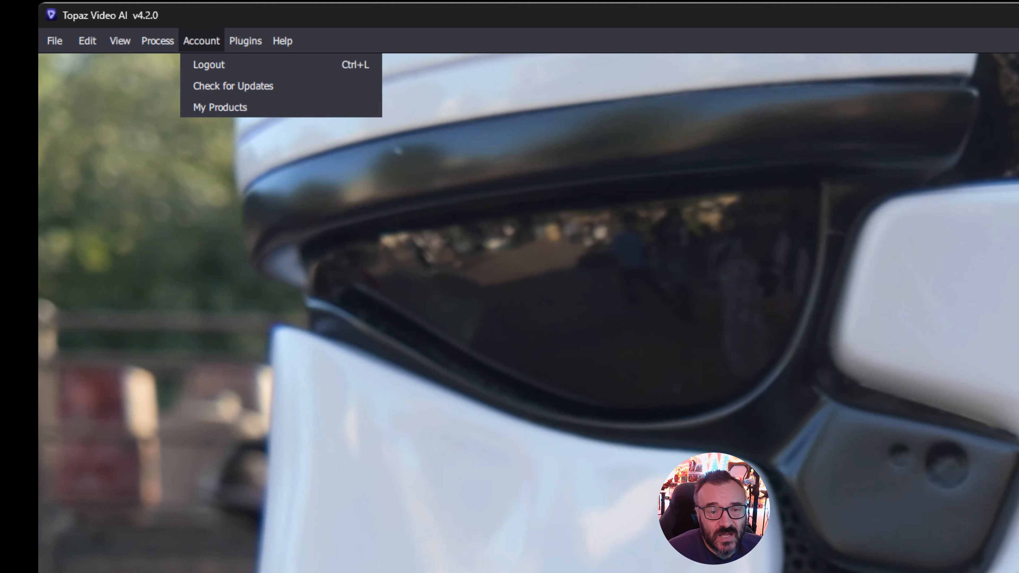
pyautogui.moveTo(151, 40)
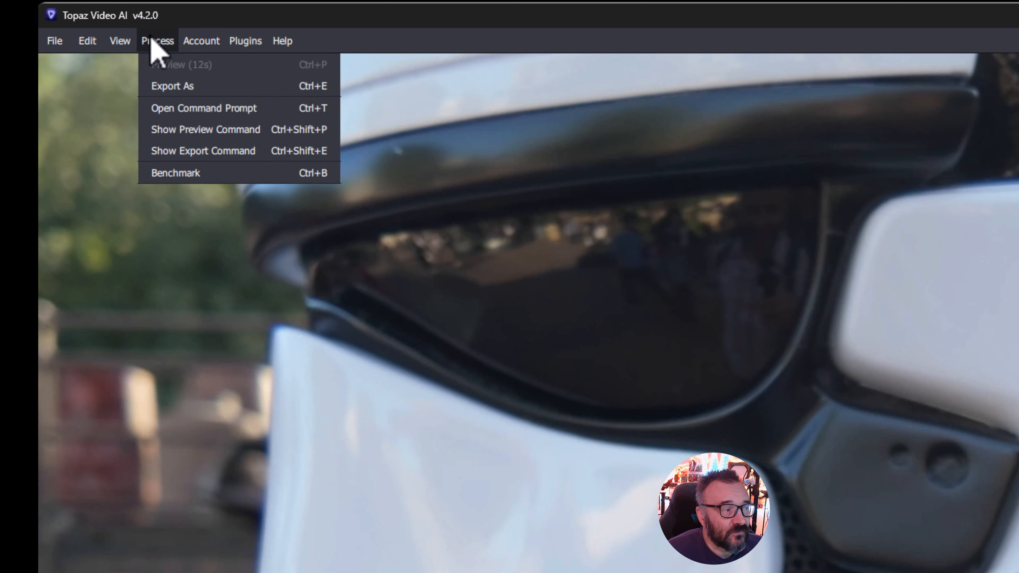
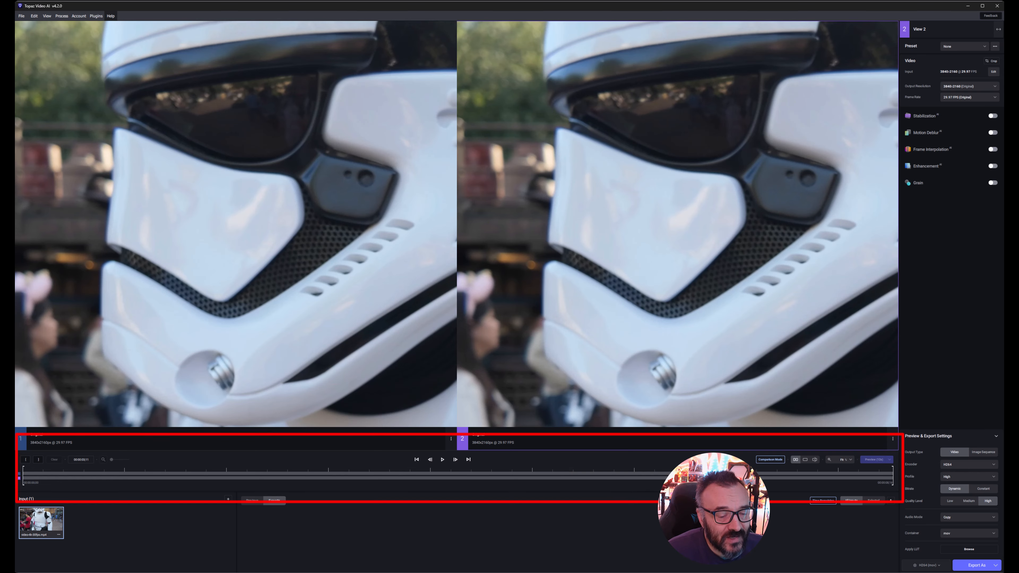
# Move the playhead to the frame where the stormtrooper's whole helmet is in view
pyautogui.click(420, 474)
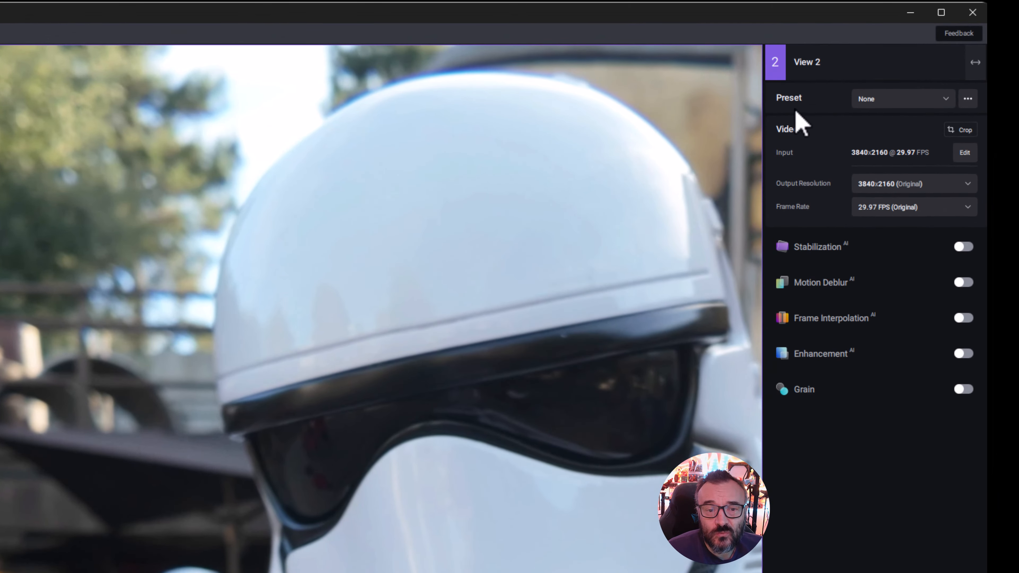
# Apply the 4x slow motion preset to View 2 and look at the preset management options
pyautogui.click(944, 103)
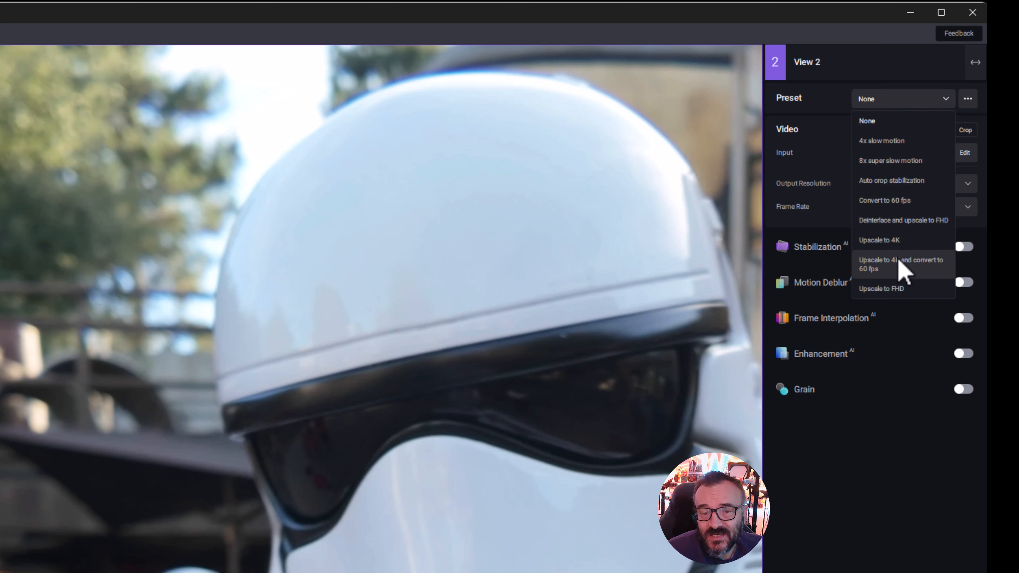
pyautogui.click(903, 141)
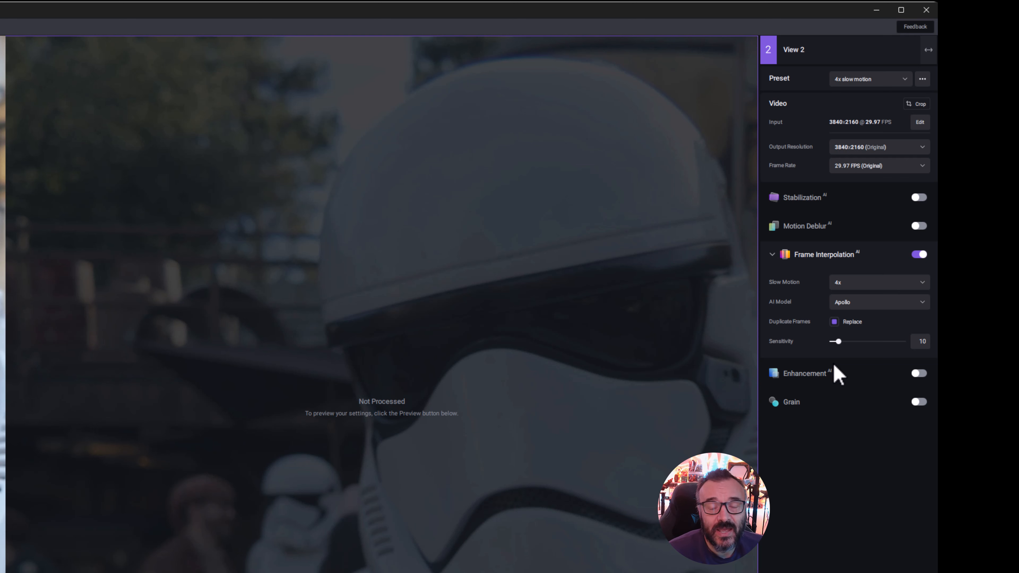
pyautogui.click(907, 82)
pyautogui.click(922, 79)
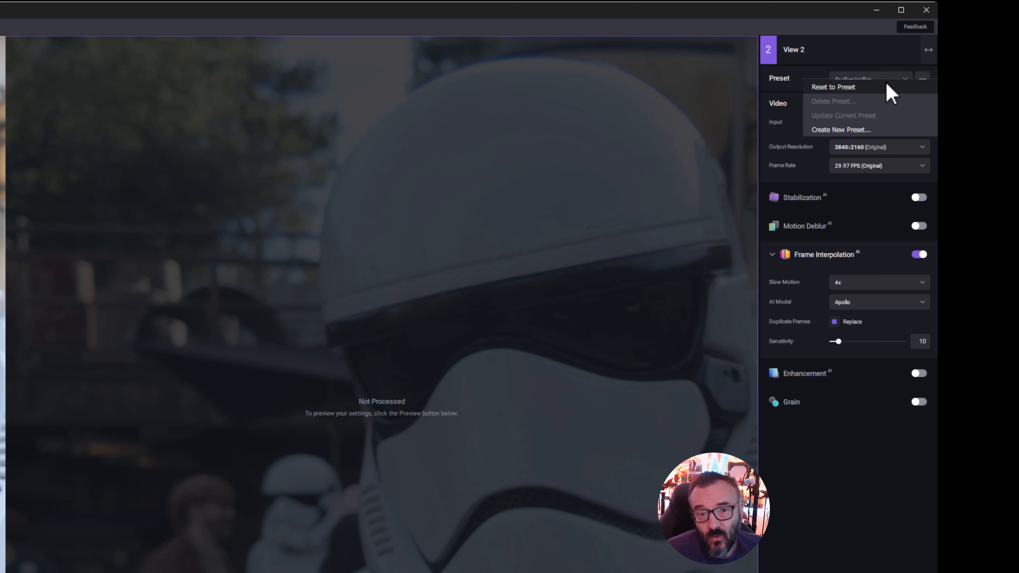
pyautogui.click(841, 53)
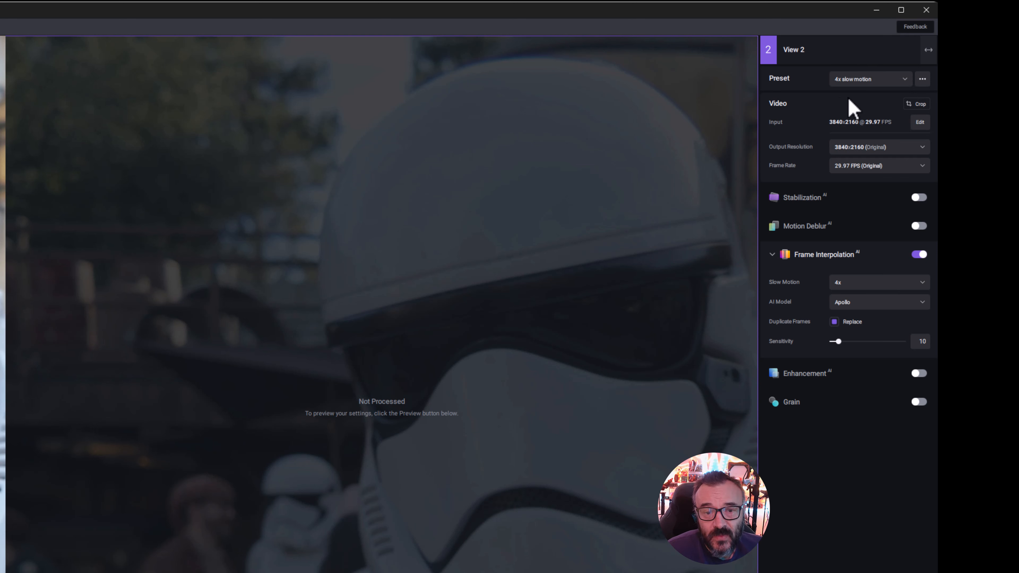
# Set View 2's preset back to None and leave Frame Interpolation off
pyautogui.click(894, 82)
pyautogui.click(856, 105)
pyautogui.click(919, 253)
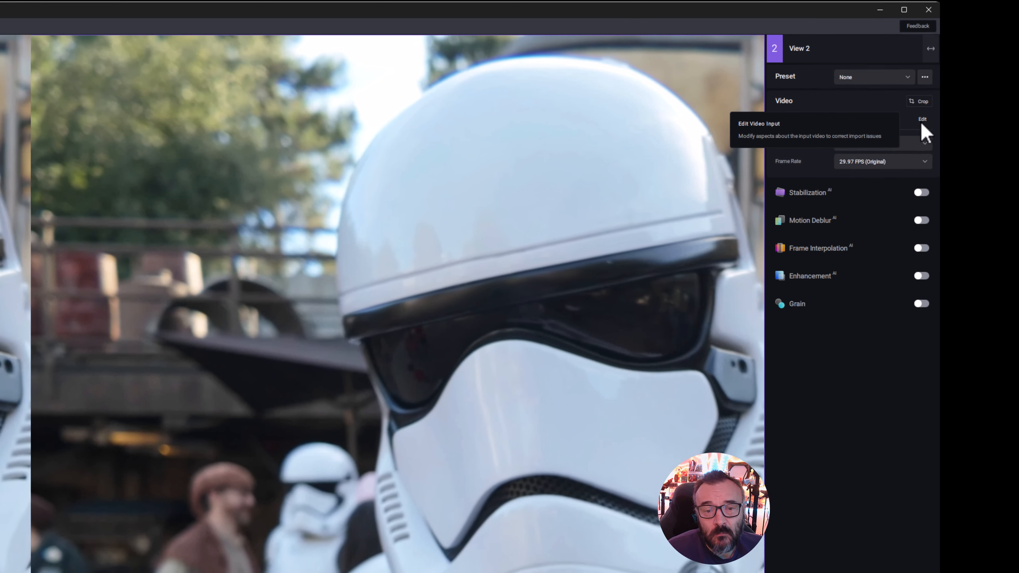
# Review the rotation, B&W Video and Telecined options for the input video without changing them
pyautogui.click(919, 122)
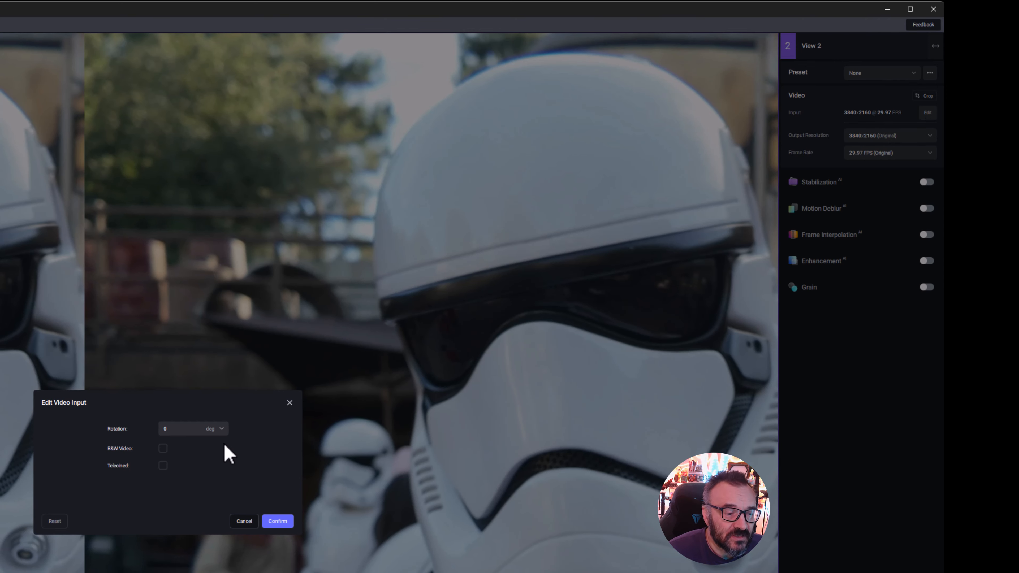
pyautogui.click(290, 404)
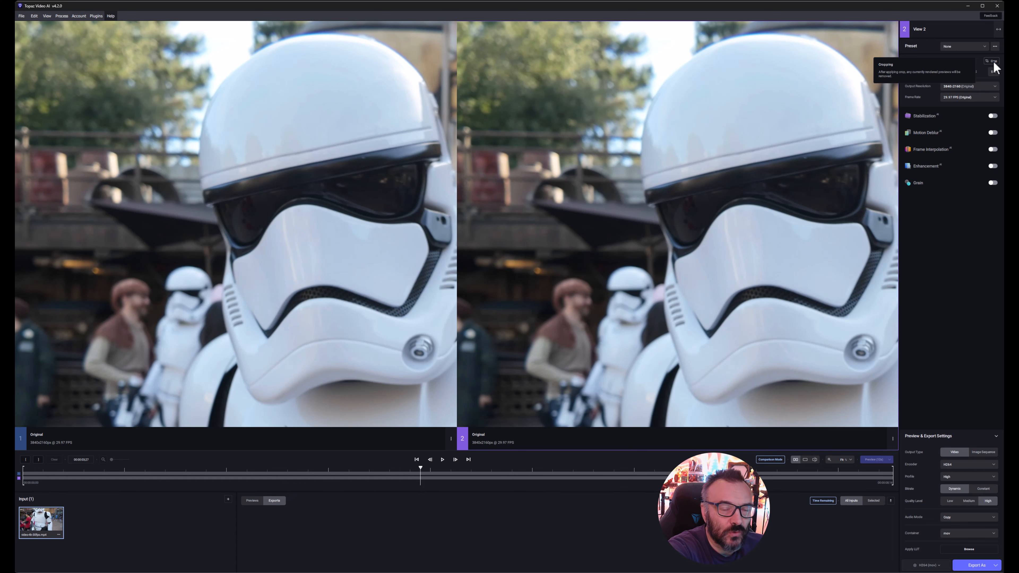
# Crop the video around the stormtrooper to about 2552 x 2006 pixels, trimming all four edges, and apply the crop
pyautogui.click(992, 62)
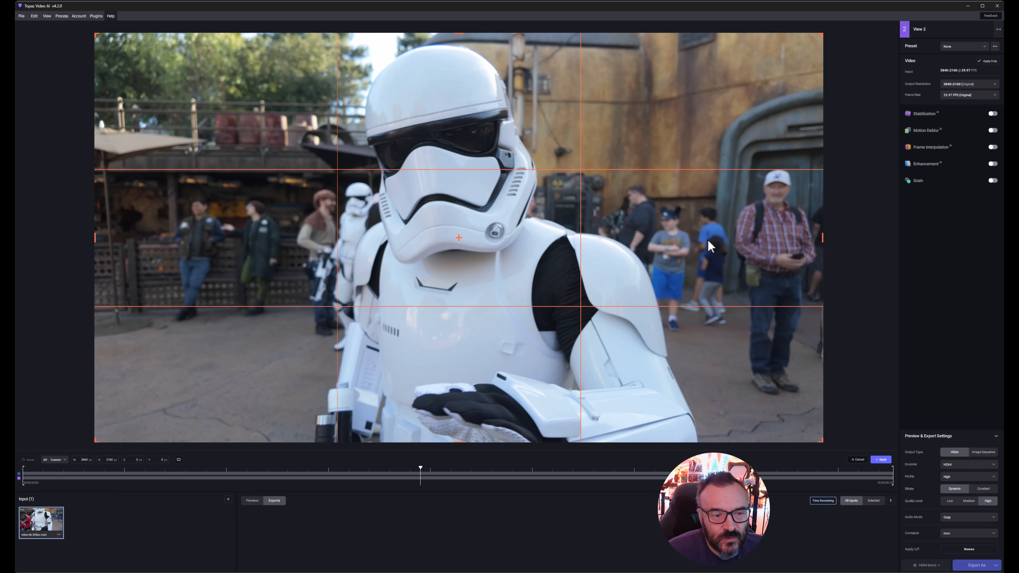
pyautogui.moveTo(822, 237); pyautogui.dragTo(694, 238)
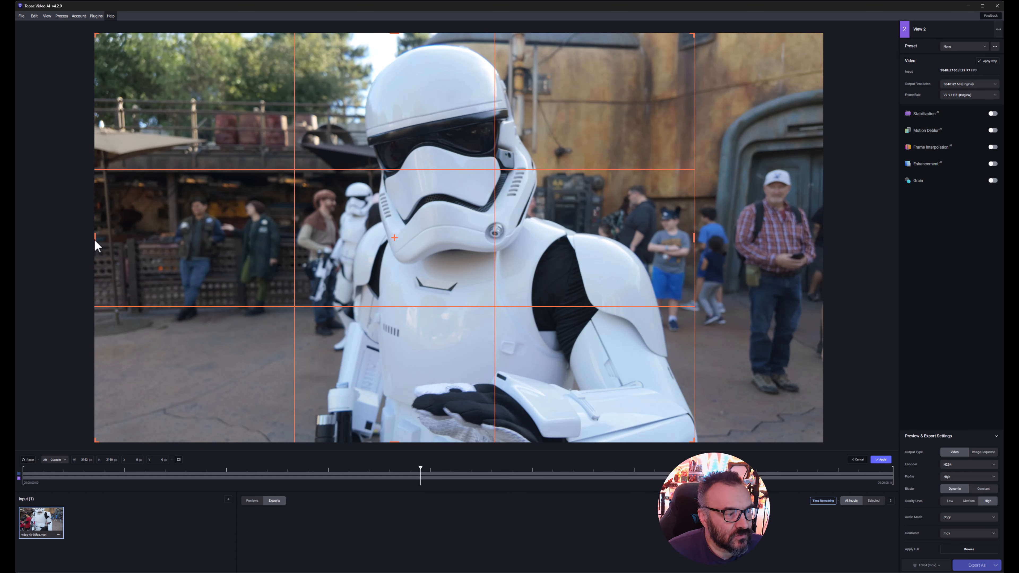
pyautogui.moveTo(94, 238); pyautogui.dragTo(214, 250)
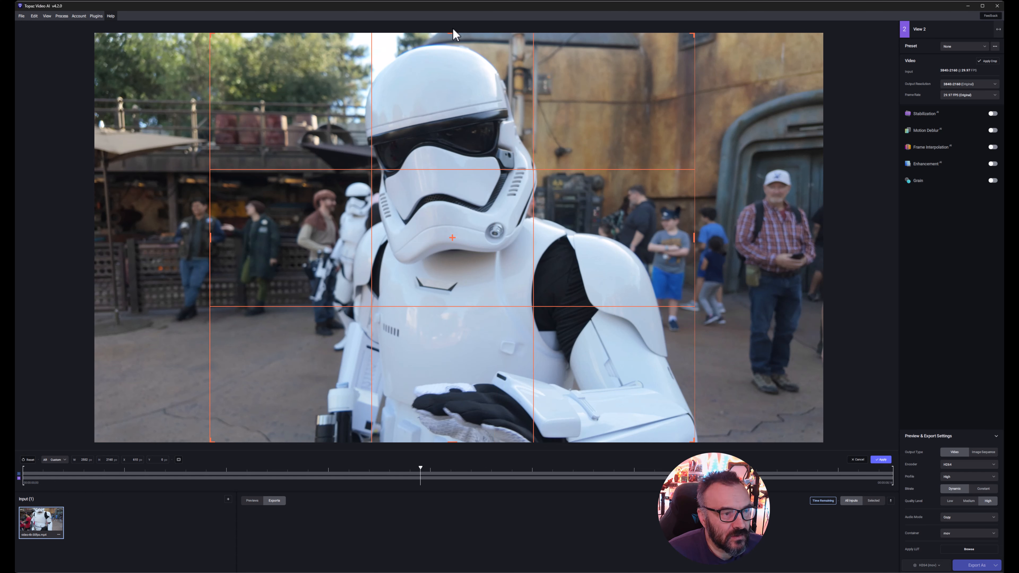
pyautogui.moveTo(456, 35); pyautogui.dragTo(456, 37)
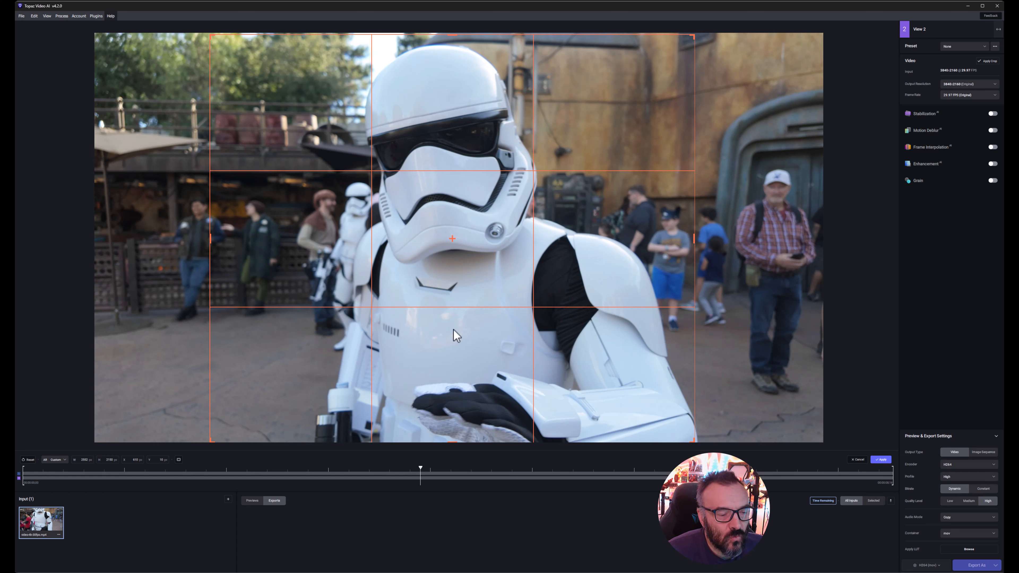
pyautogui.moveTo(452, 442); pyautogui.dragTo(456, 415)
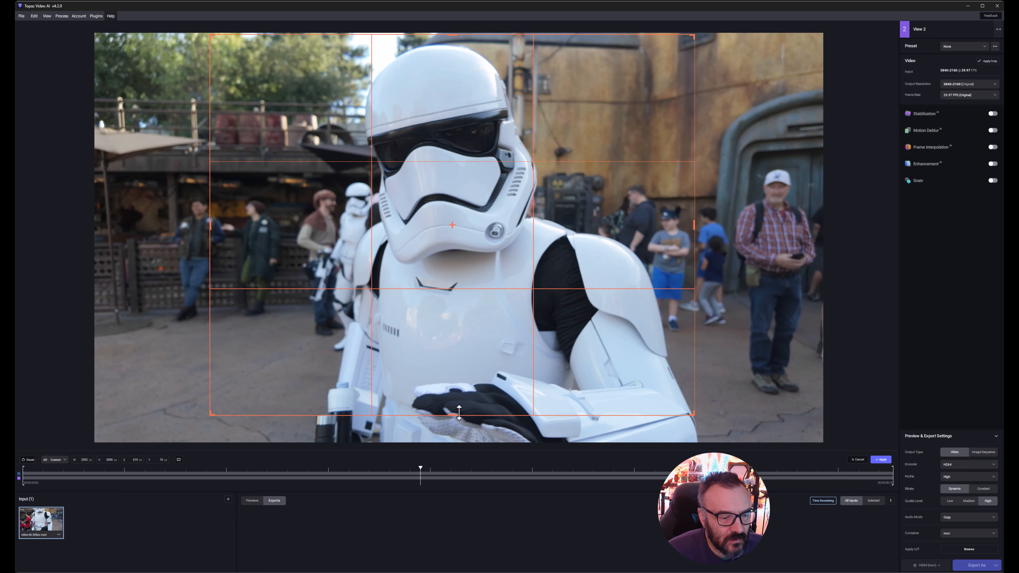
pyautogui.click(881, 460)
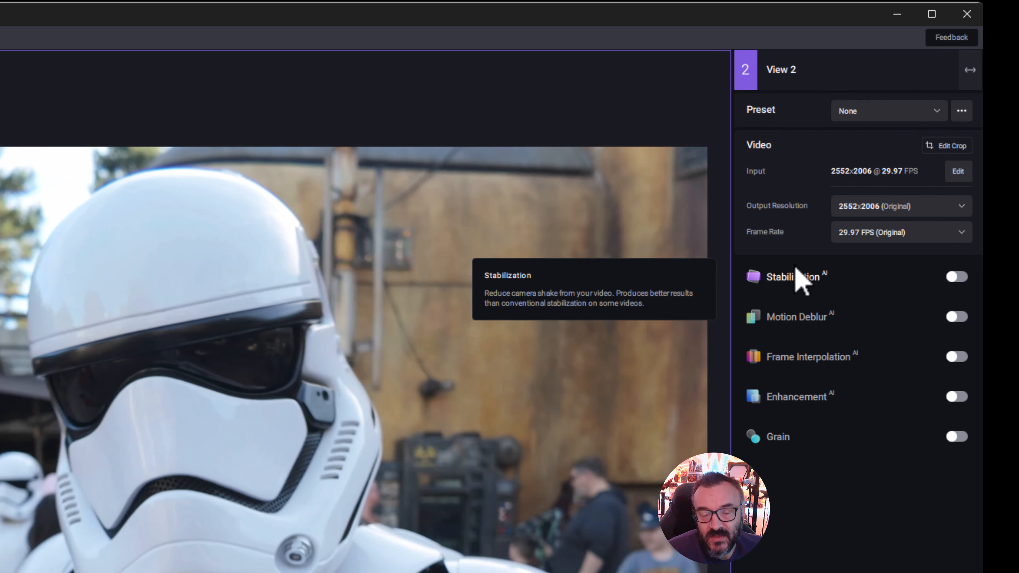
# Enable Stabilization for View 2 to look at its method, strength and correction options, and switch it off again
pyautogui.click(957, 277)
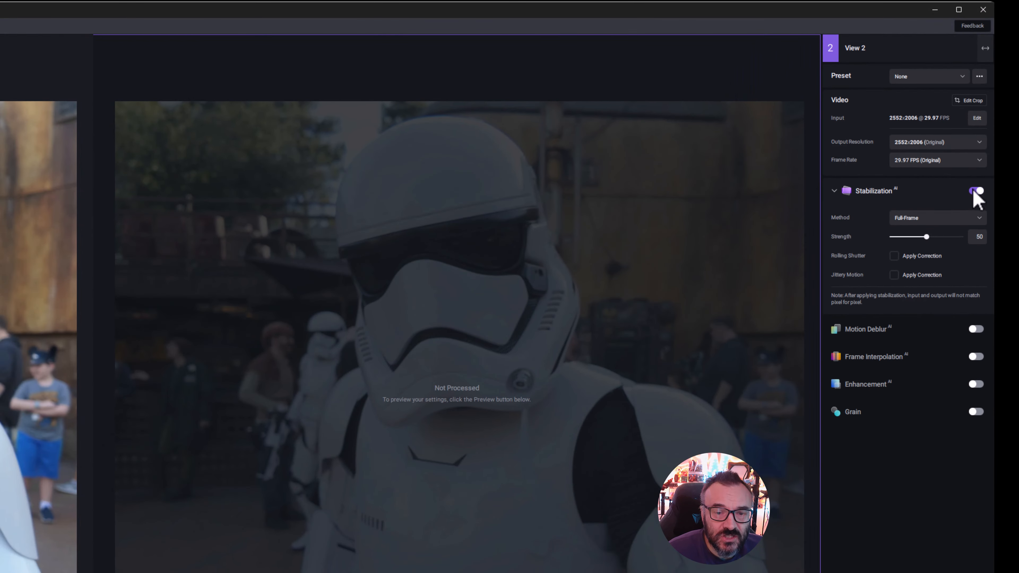
pyautogui.click(975, 191)
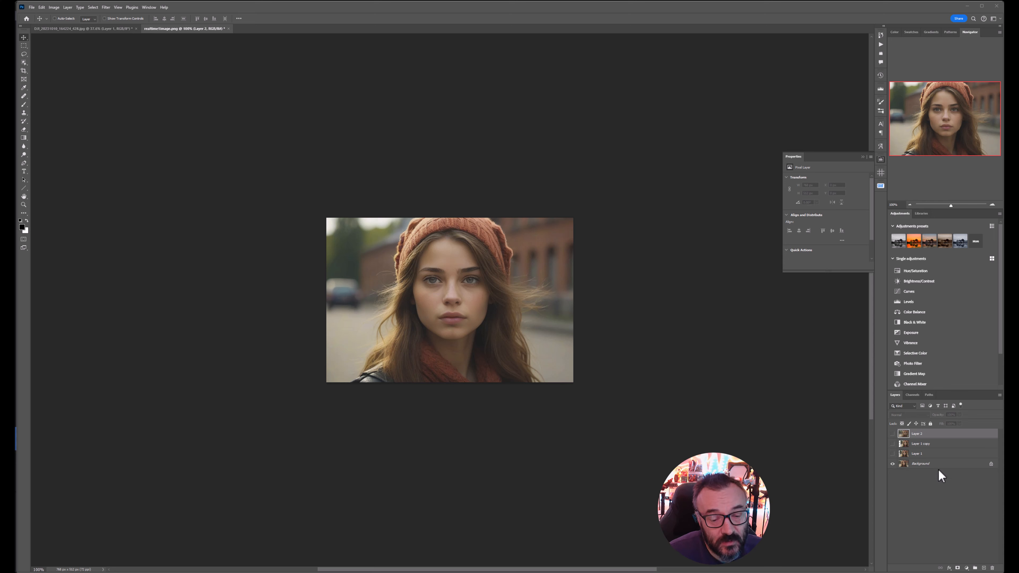
# Show Layer 1 and Layer 1 copy over the Background portrait to view the overlapping frames, and hide both again
pyautogui.click(892, 453)
pyautogui.click(892, 444)
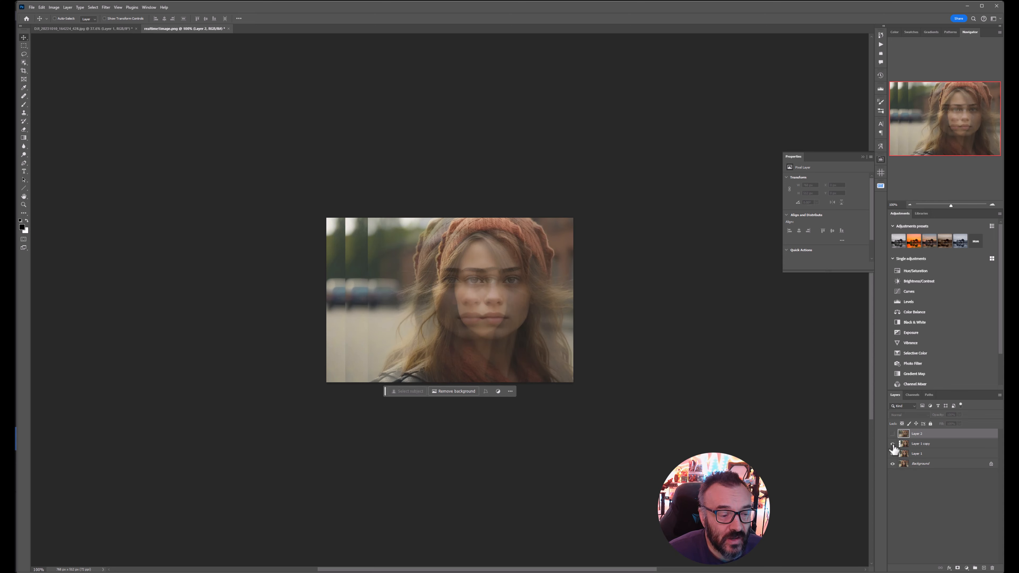
pyautogui.click(892, 443)
pyautogui.click(892, 453)
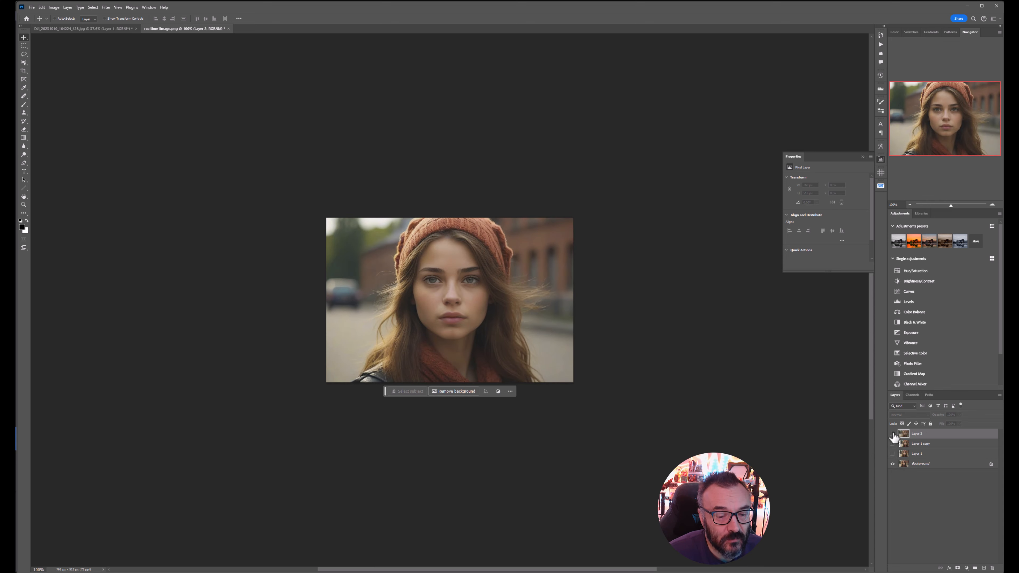
# Toggle Layer 2's visibility to compare the ghosted frame with the Background portrait, leaving Layer 2 shown
pyautogui.click(892, 434)
pyautogui.click(892, 434)
pyautogui.click(892, 434)
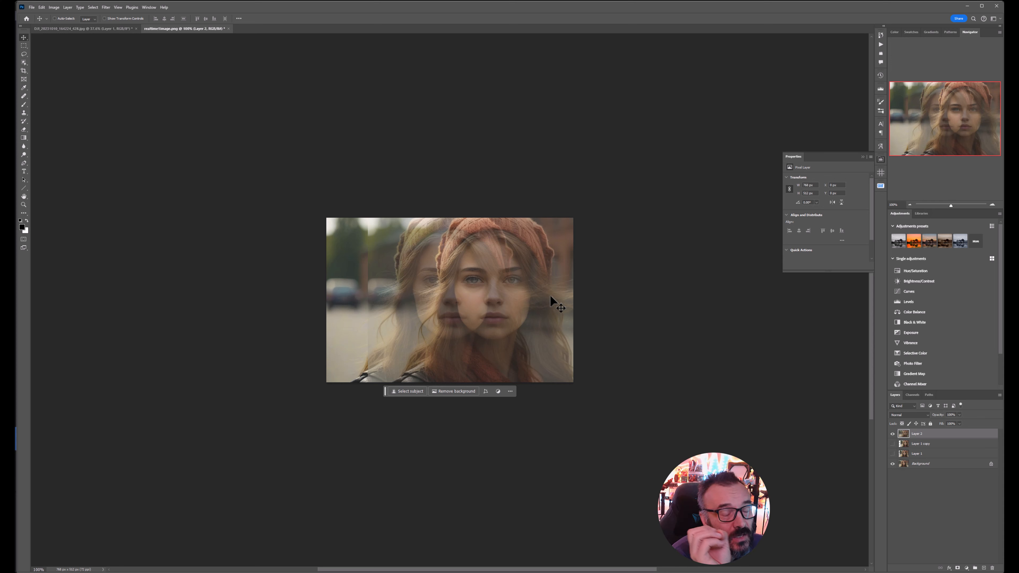
# Make Layer 1 copy visible and set its opacity to 100%
pyautogui.click(965, 443)
pyautogui.click(892, 453)
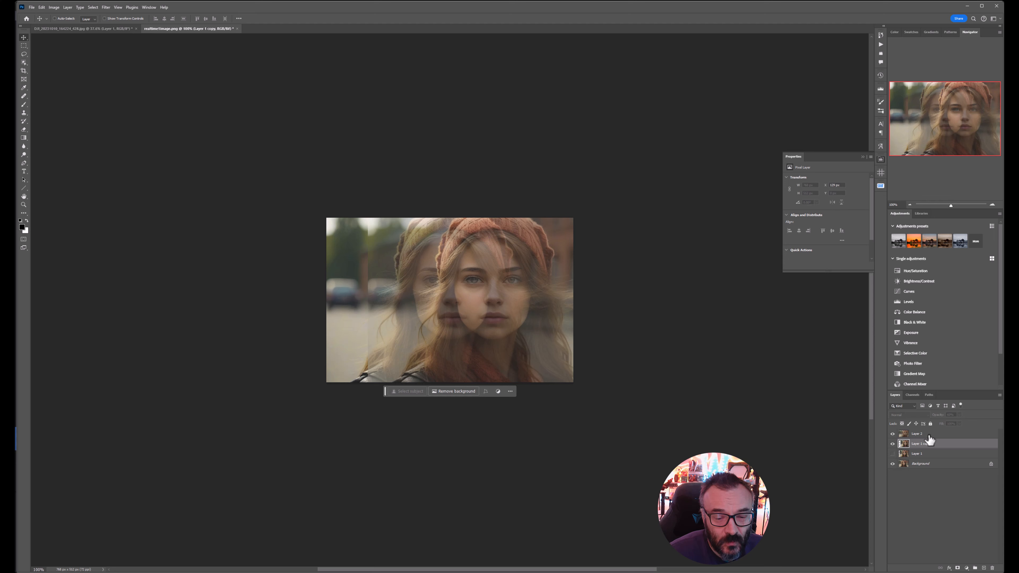
pyautogui.click(891, 444)
pyautogui.moveTo(956, 422); pyautogui.dragTo(987, 419)
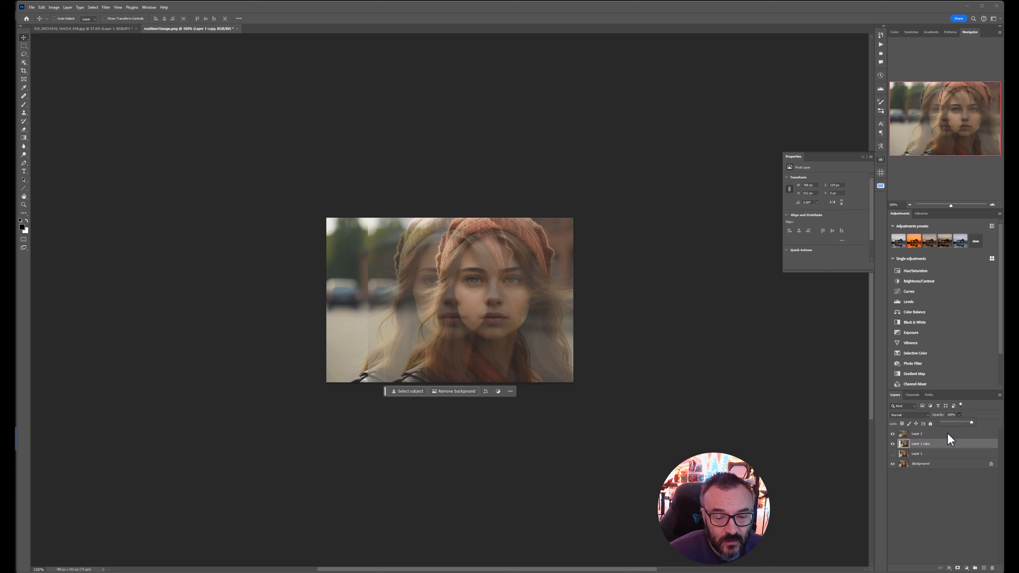
# Hide Layer 2 and show Layer 1 copy and Layer 1 over the Background to compare the shifted portrait positions
pyautogui.click(892, 433)
pyautogui.click(892, 443)
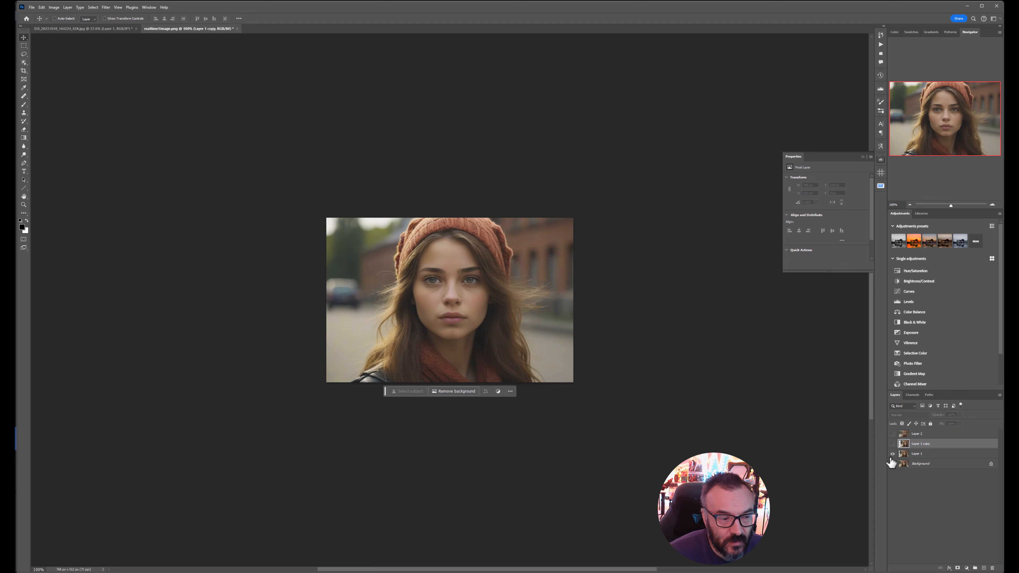
pyautogui.click(892, 453)
pyautogui.click(892, 444)
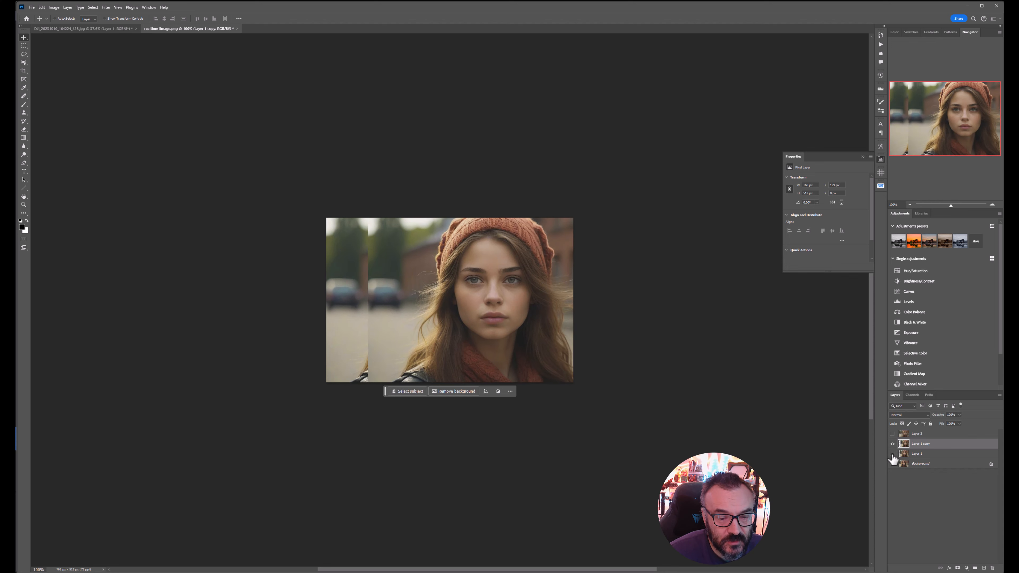
pyautogui.click(892, 463)
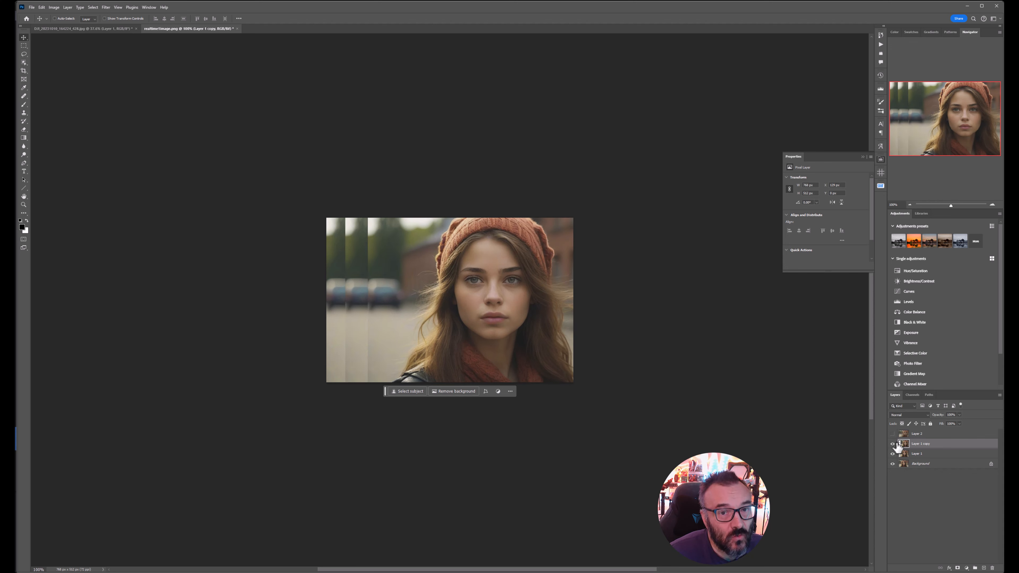
# Hide Layer 1 copy and Layer 1, and show Layer 2 over the Background portrait
pyautogui.click(892, 444)
pyautogui.click(892, 454)
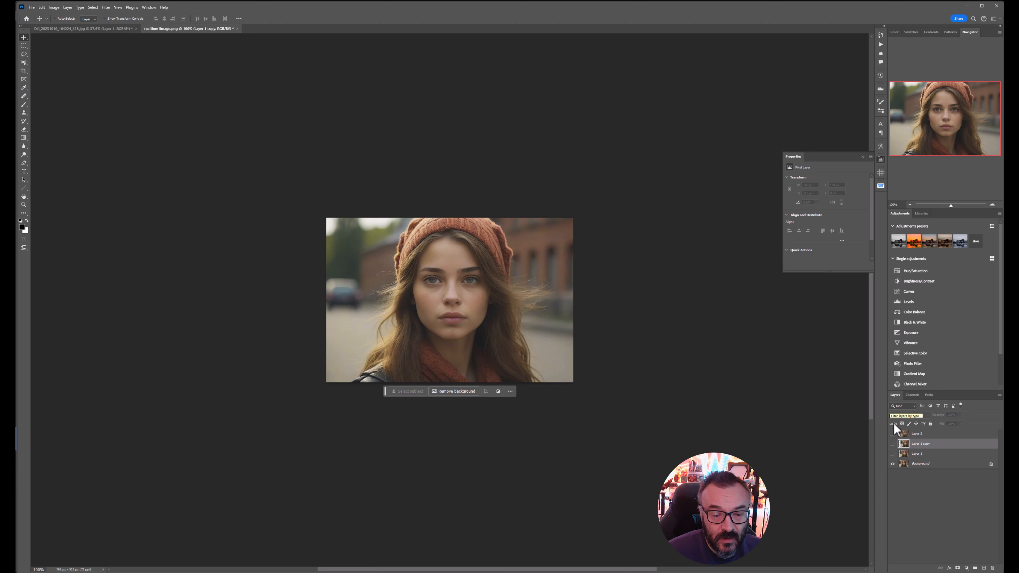
pyautogui.click(892, 434)
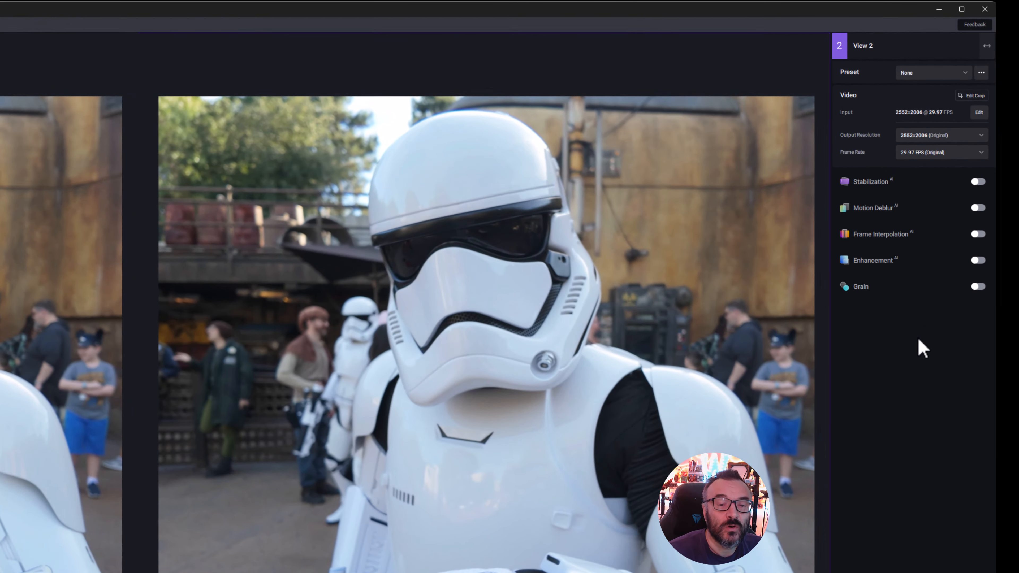
# Turn on Frame Interpolation for View 2 to review its AI model choices, and switch it off again
pyautogui.click(978, 234)
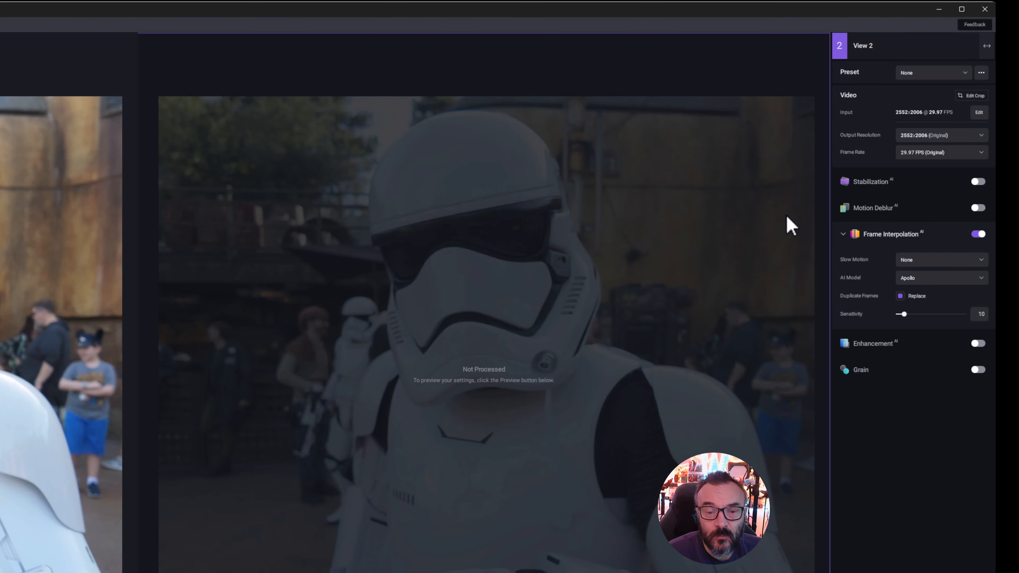
pyautogui.click(970, 278)
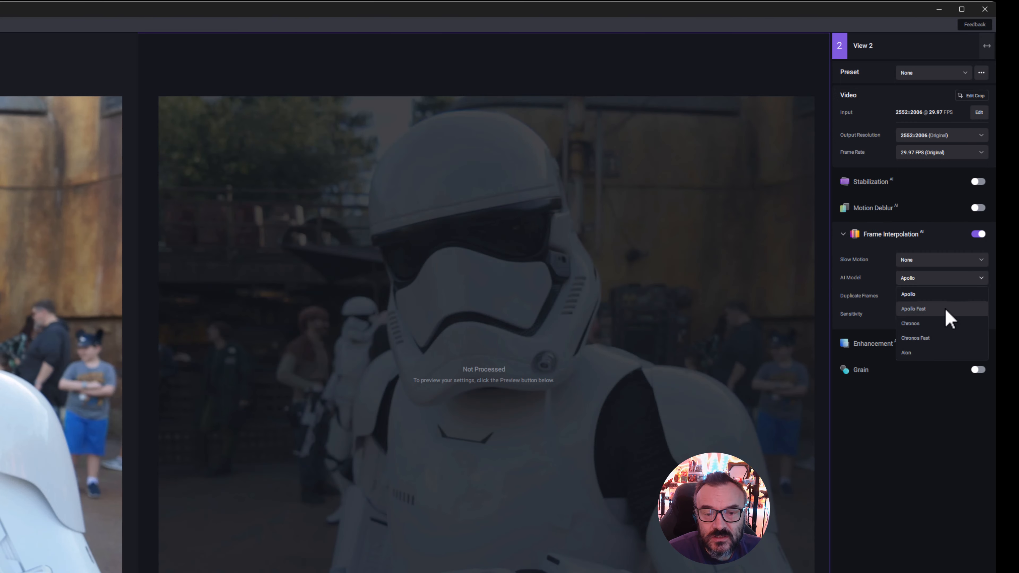
pyautogui.click(971, 276)
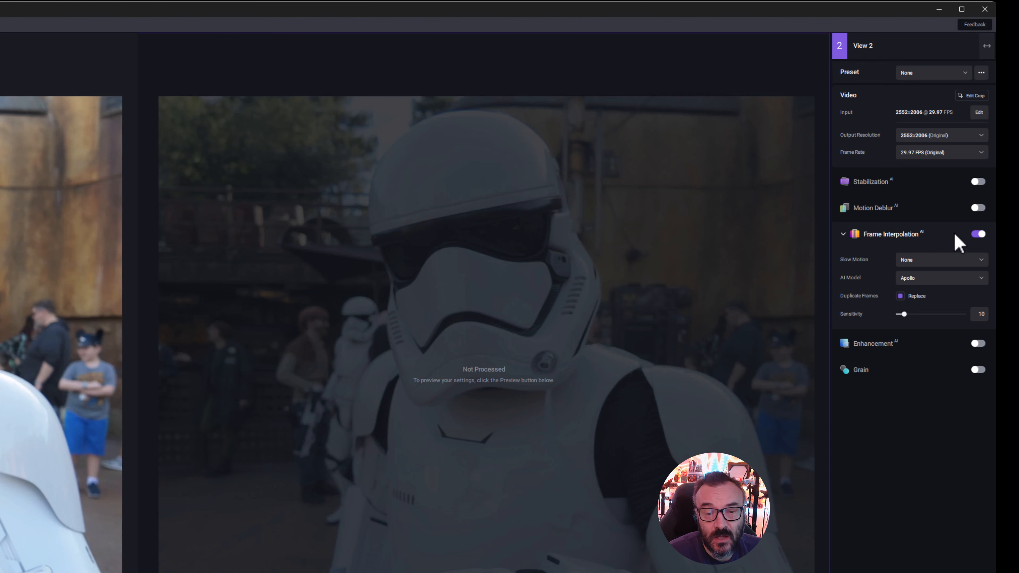
pyautogui.click(978, 234)
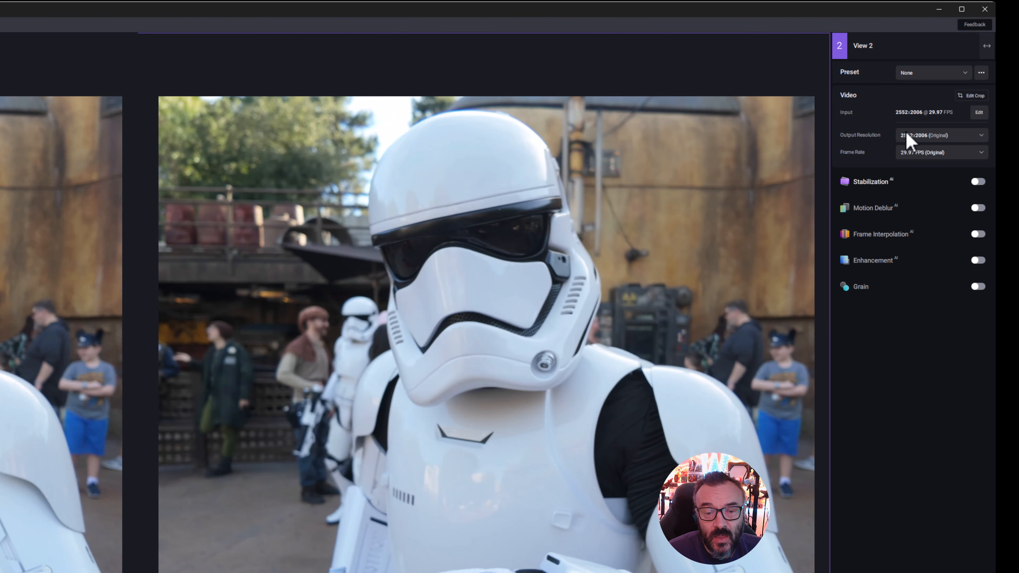
# Enable Enhancement for View 2 and review the video types and AI models, keeping Progressive and Proteus - Enhance MQ
pyautogui.click(977, 260)
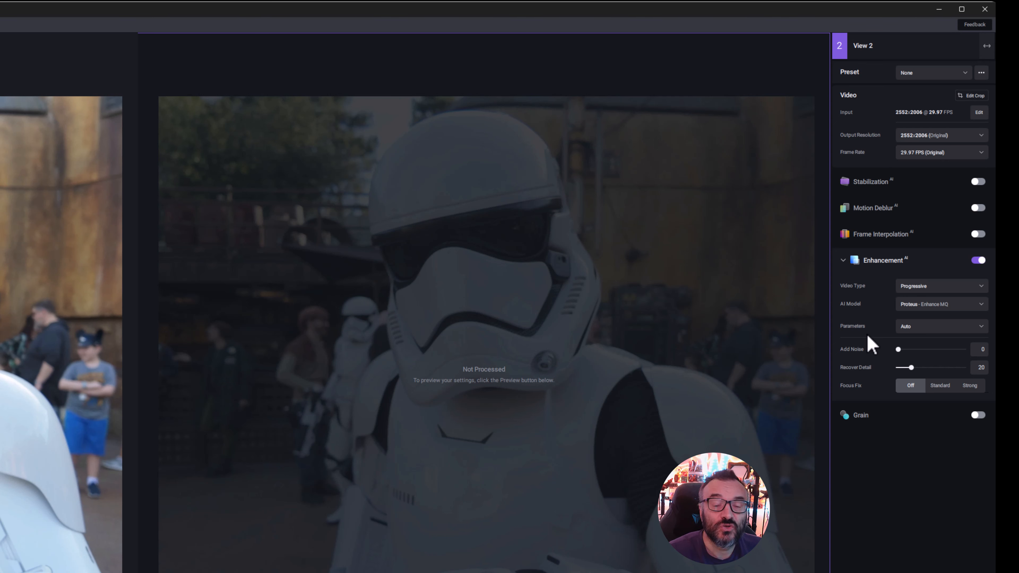
pyautogui.click(952, 289)
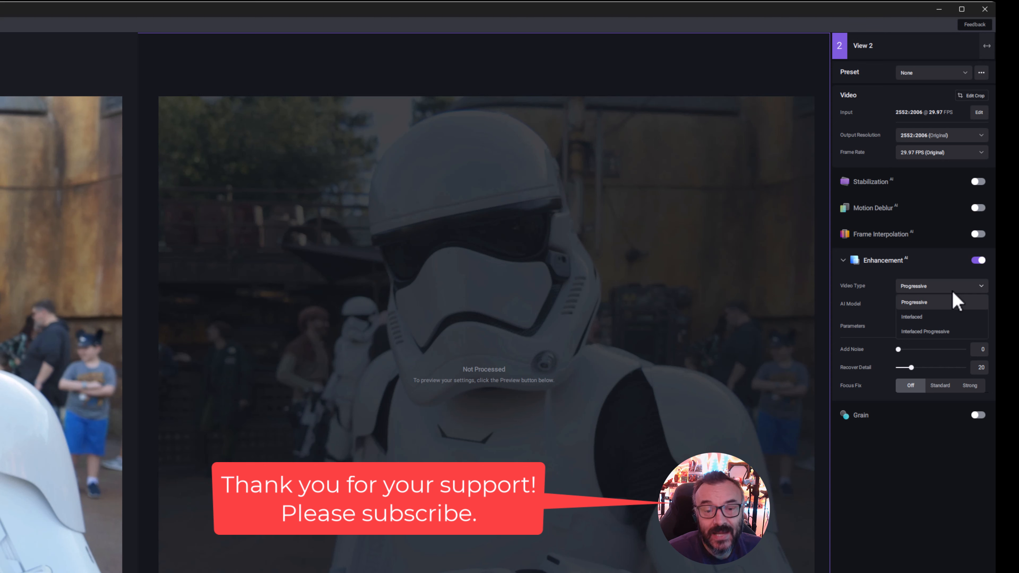
pyautogui.click(952, 290)
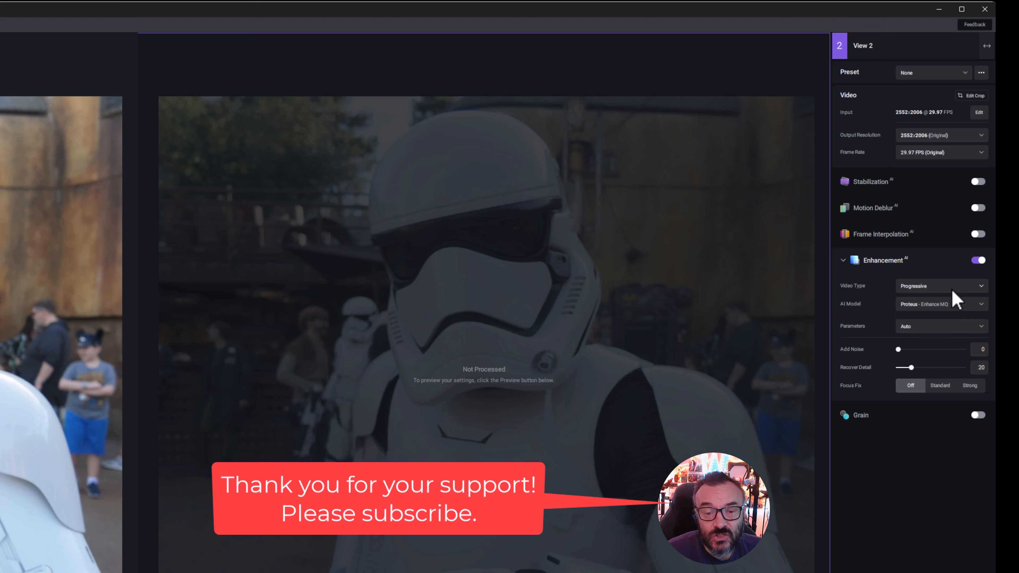
pyautogui.click(941, 307)
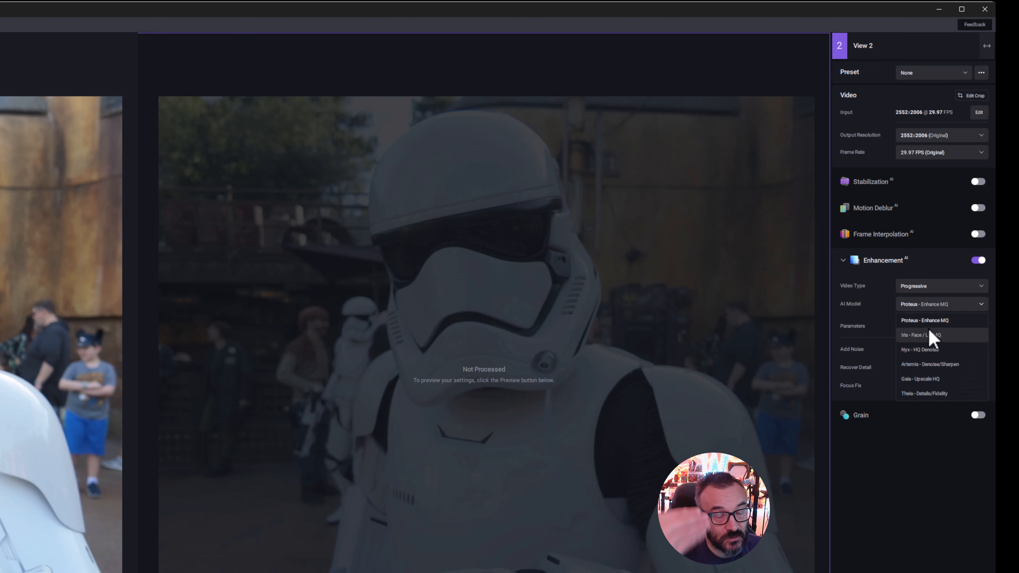
pyautogui.click(978, 304)
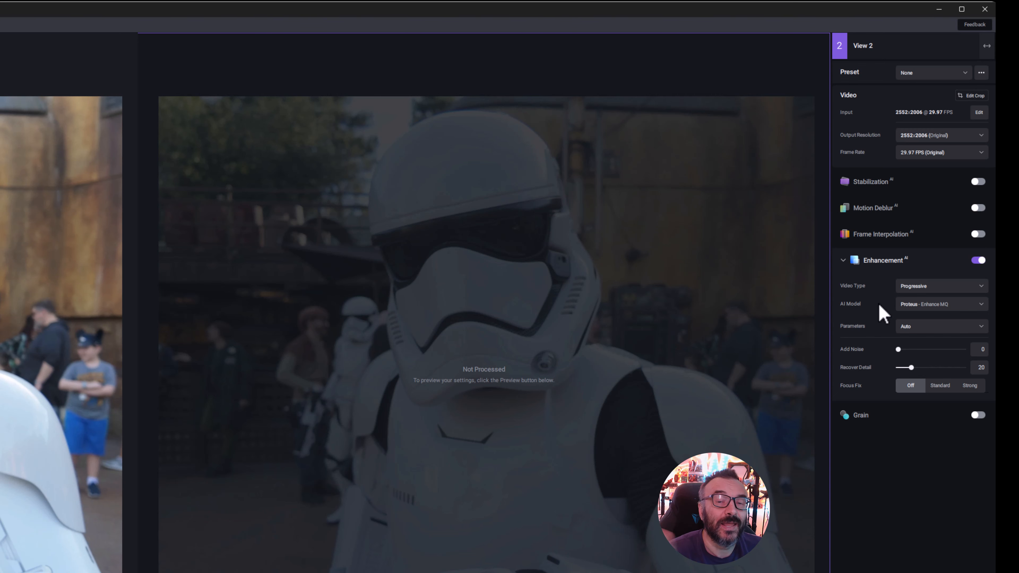
# Disable Enhancement and turn on Grain to look at its amount and size options, and switch Grain off again
pyautogui.click(979, 261)
pyautogui.click(977, 286)
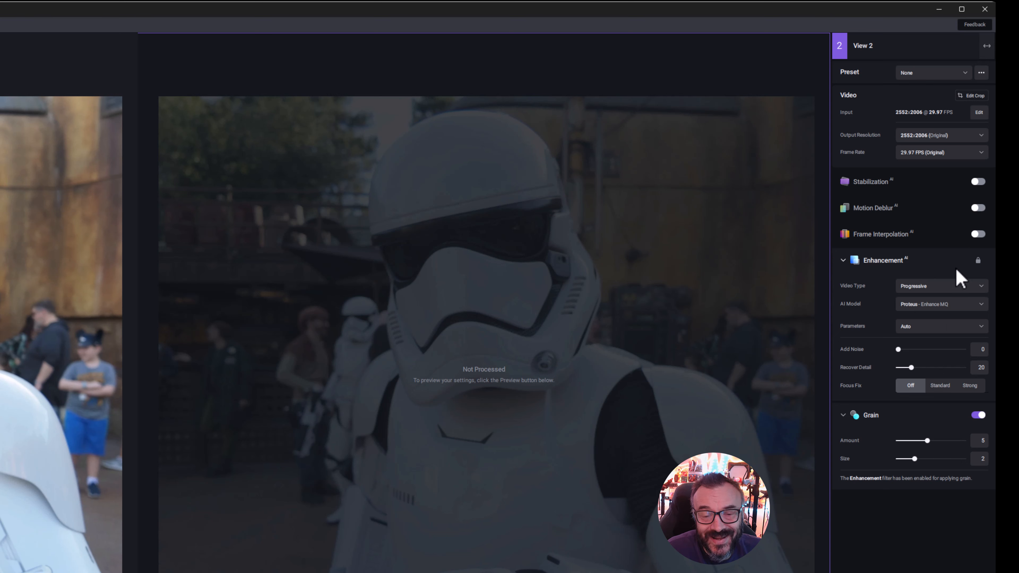
pyautogui.moveTo(979, 261)
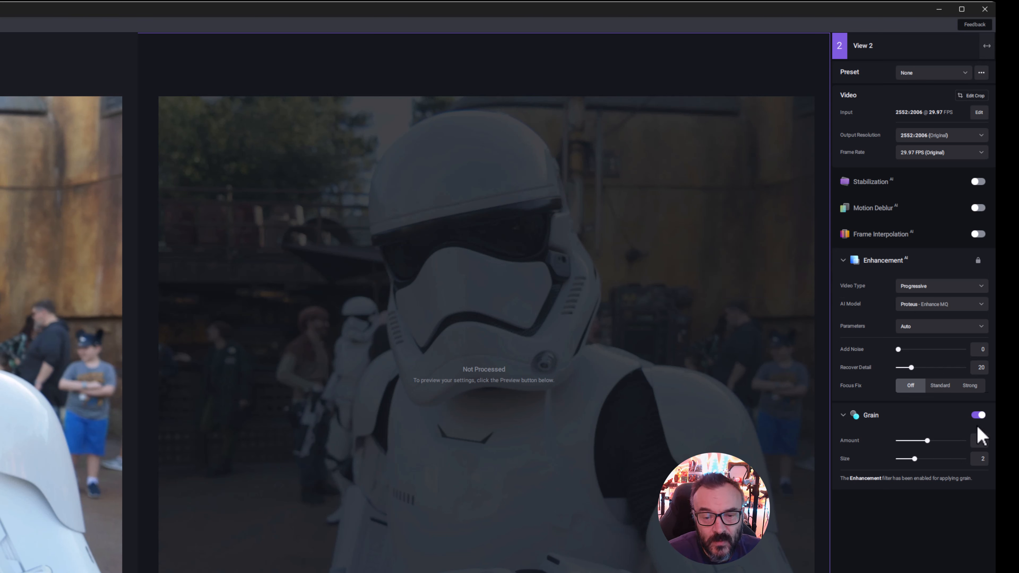
pyautogui.click(978, 415)
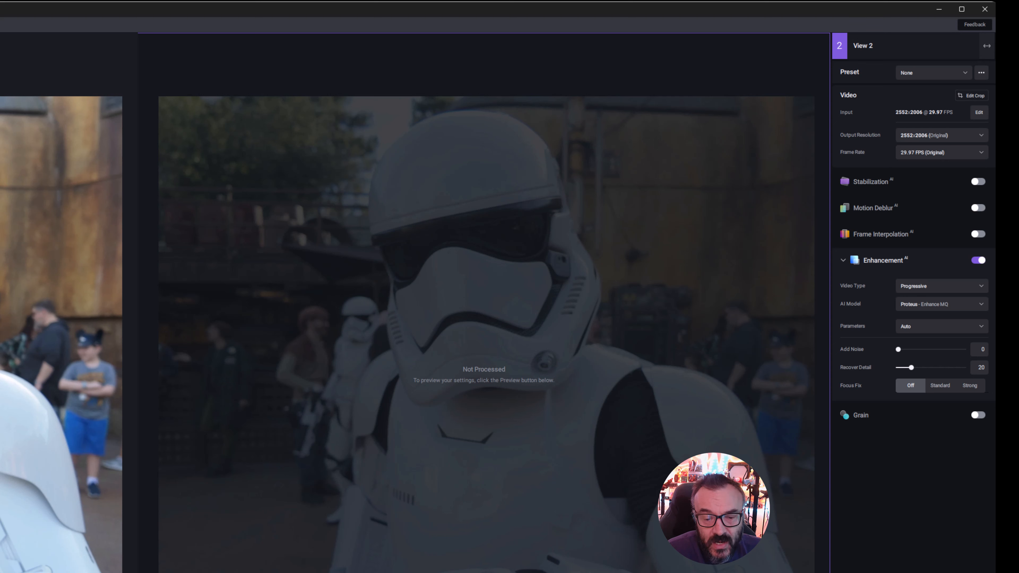
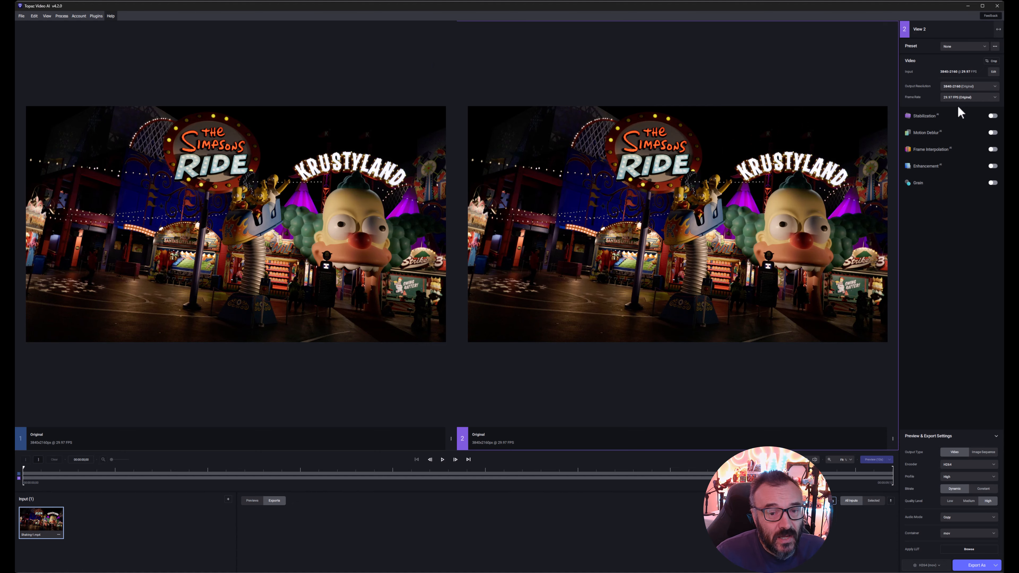
# Enable Stabilization for View 2 of the Krustyland clip and set its method to Auto-Crop
pyautogui.click(992, 116)
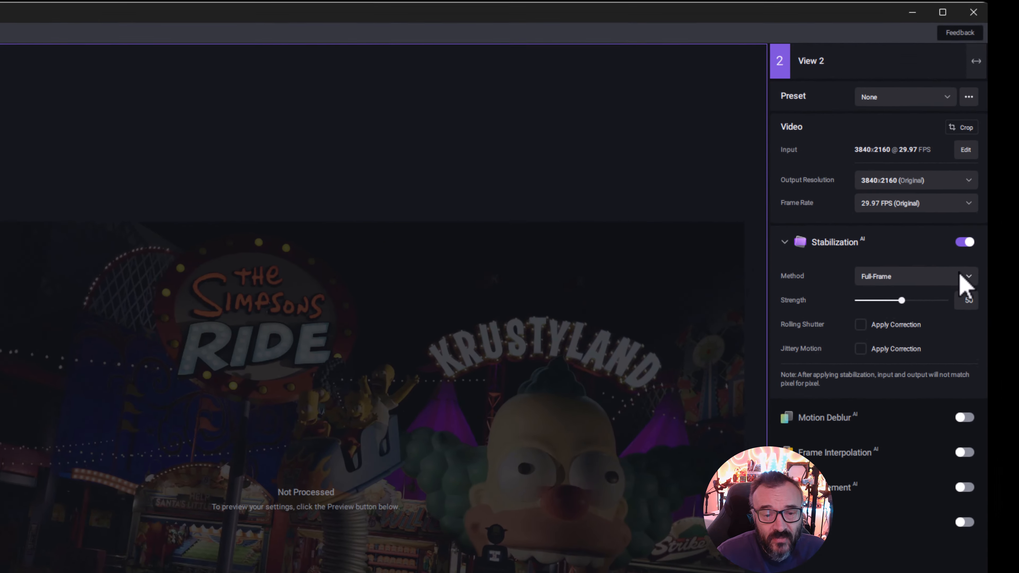
pyautogui.click(985, 172)
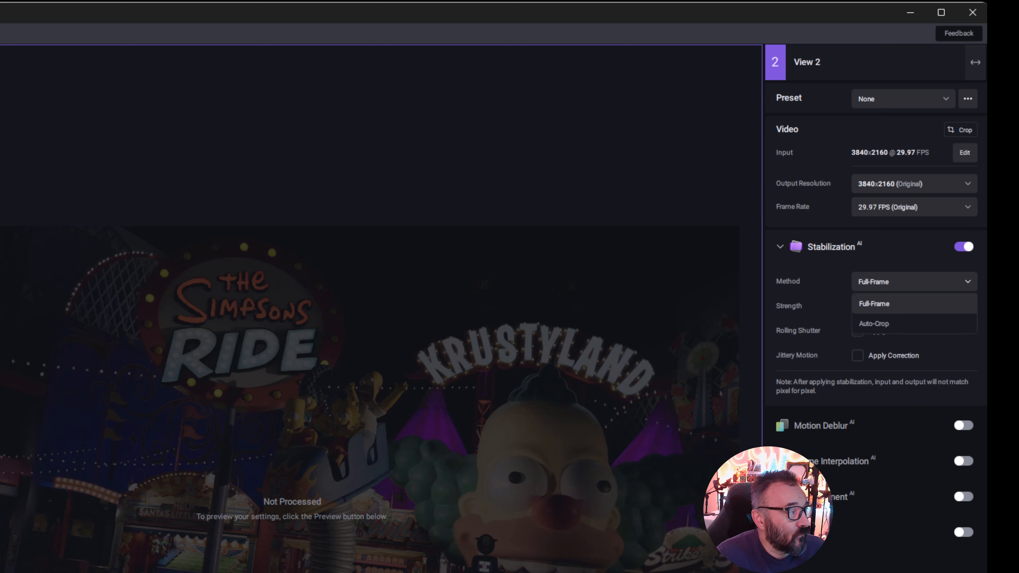
pyautogui.press('Escape')
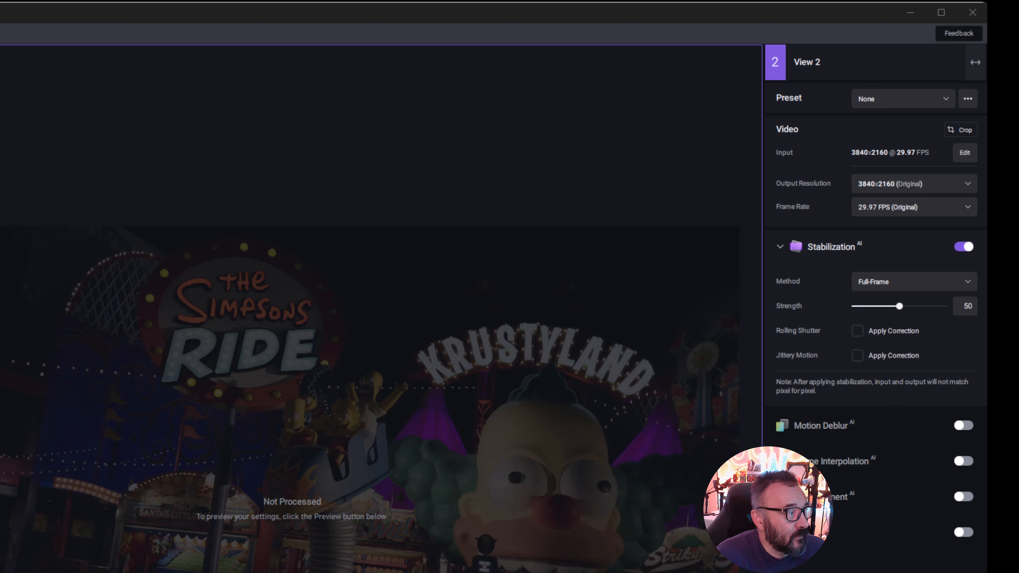
pyautogui.click(917, 282)
pyautogui.click(890, 333)
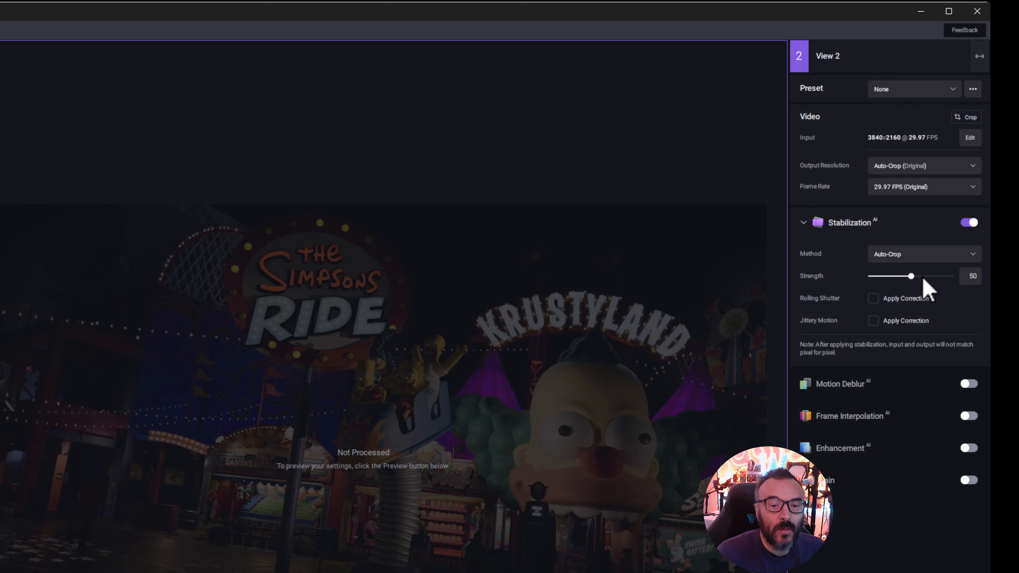
# Set the stabilization strength to 0 for View 2 and generate a preview
pyautogui.moveTo(884, 276); pyautogui.dragTo(866, 276)
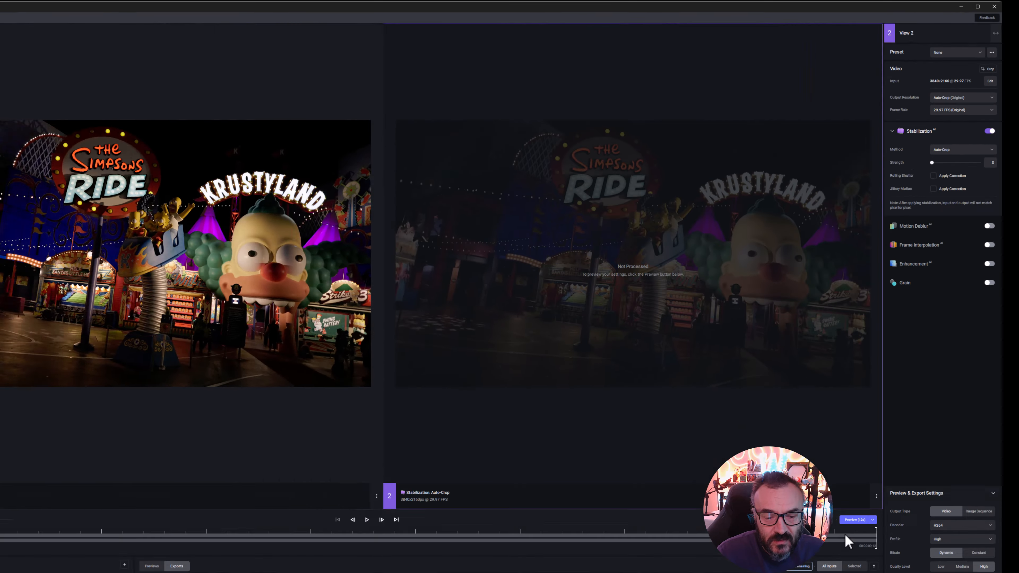
pyautogui.click(852, 520)
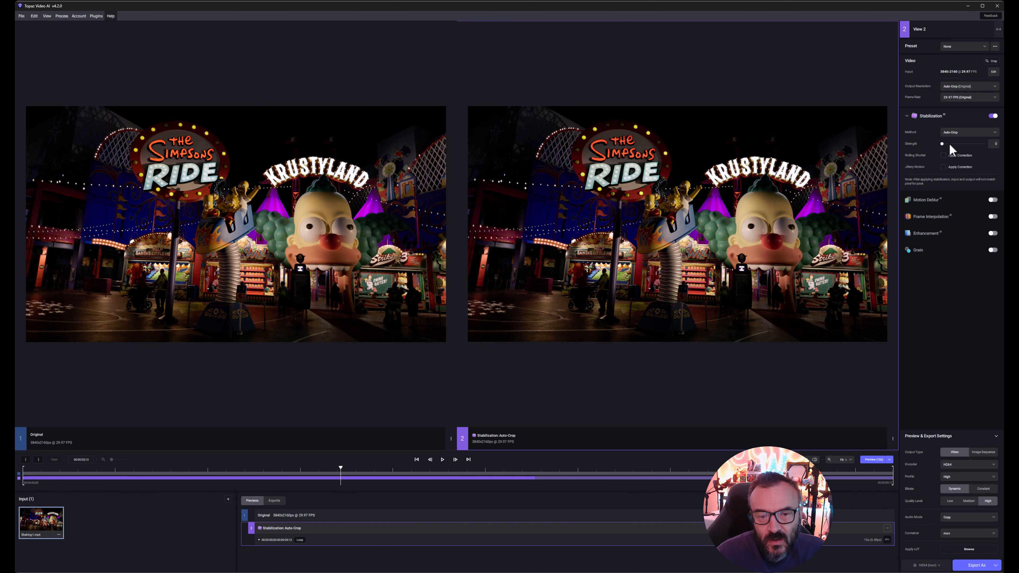
# Raise the stabilization strength to 50, render a preview covering In to Out, and scrub to around the middle of the clip
pyautogui.moveTo(948, 143); pyautogui.dragTo(964, 145)
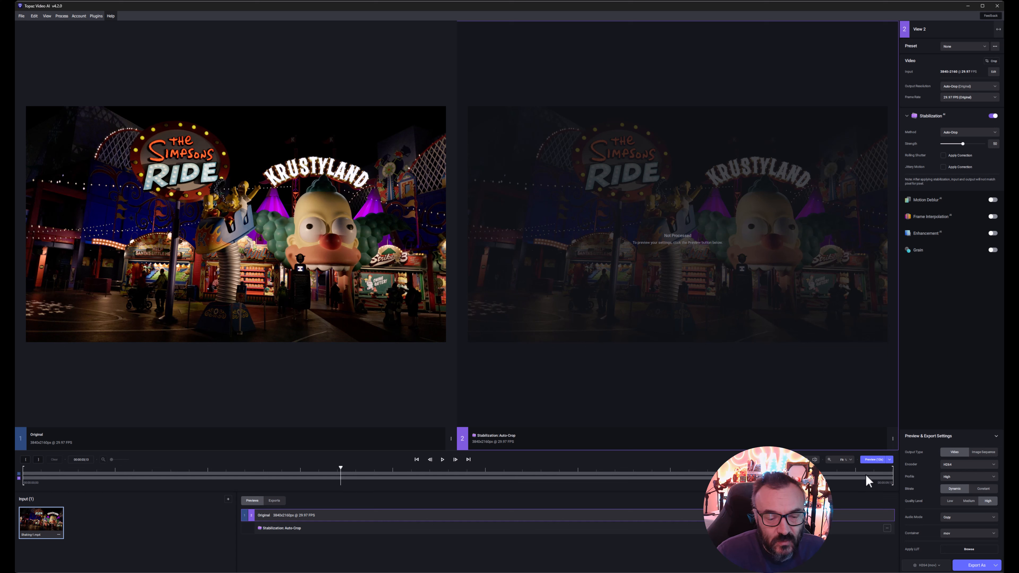
pyautogui.click(889, 460)
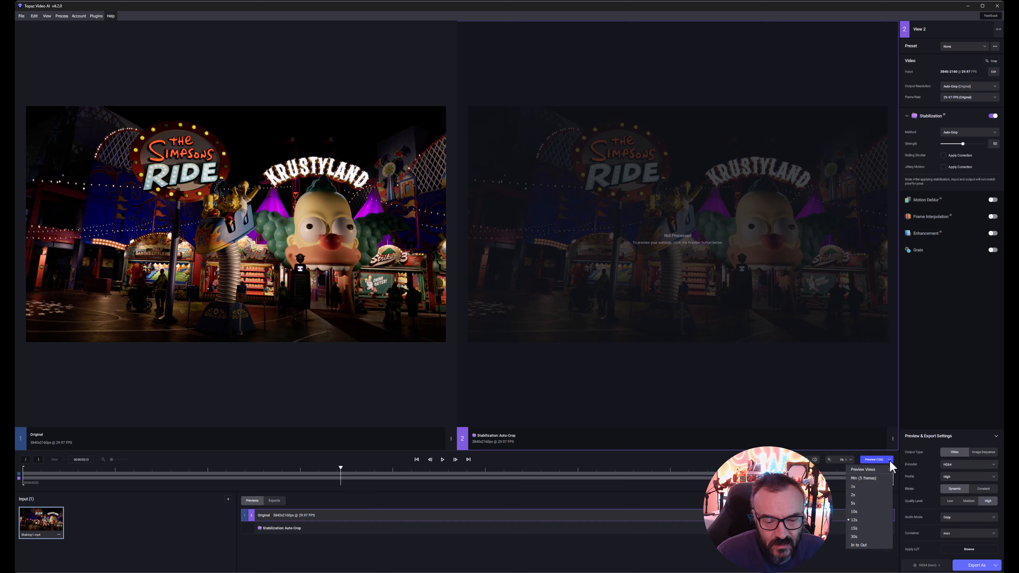
pyautogui.click(867, 544)
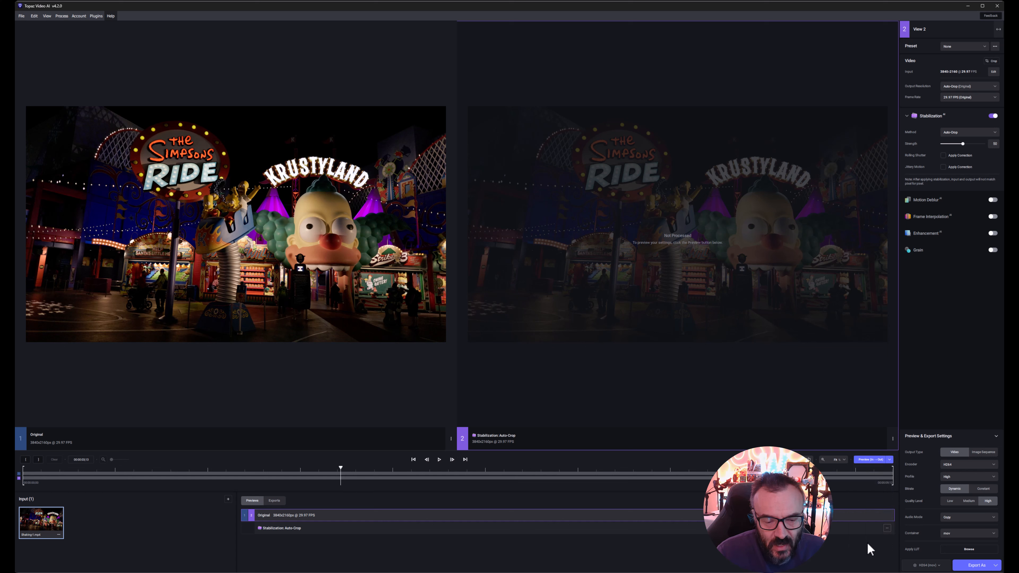
pyautogui.click(876, 459)
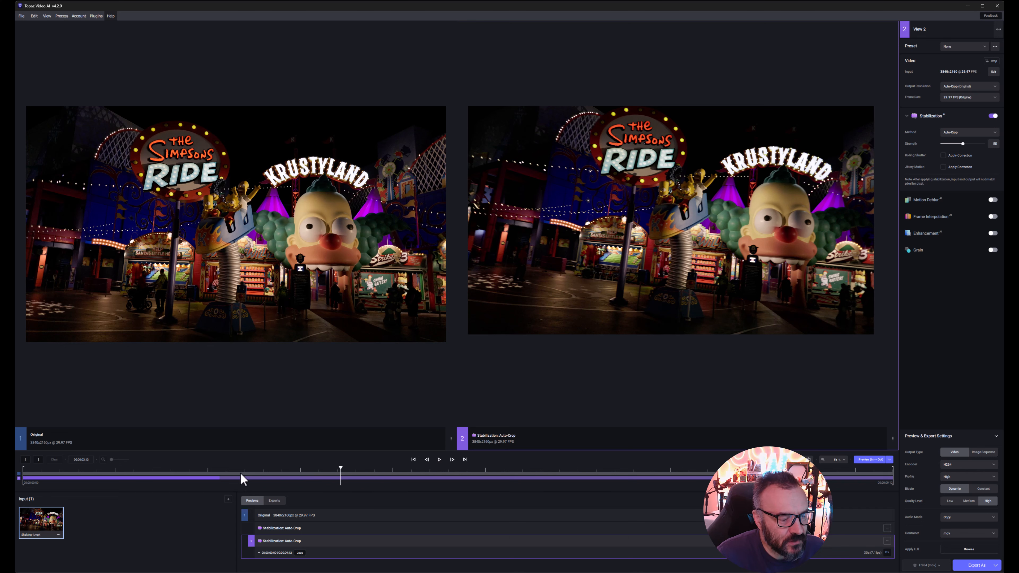
pyautogui.moveTo(340, 469); pyautogui.dragTo(556, 469)
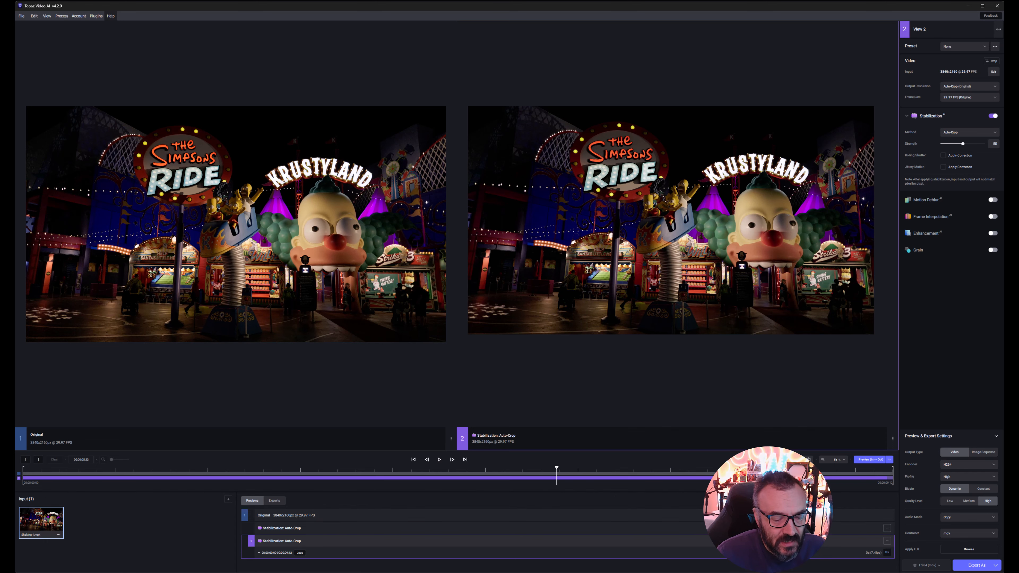
# Switch to DaVinci Resolve, enable the Video 2 track with the crop-stabilized clip, and play it on the Shaking timeline
pyautogui.hotkey('alt', 'Tab')
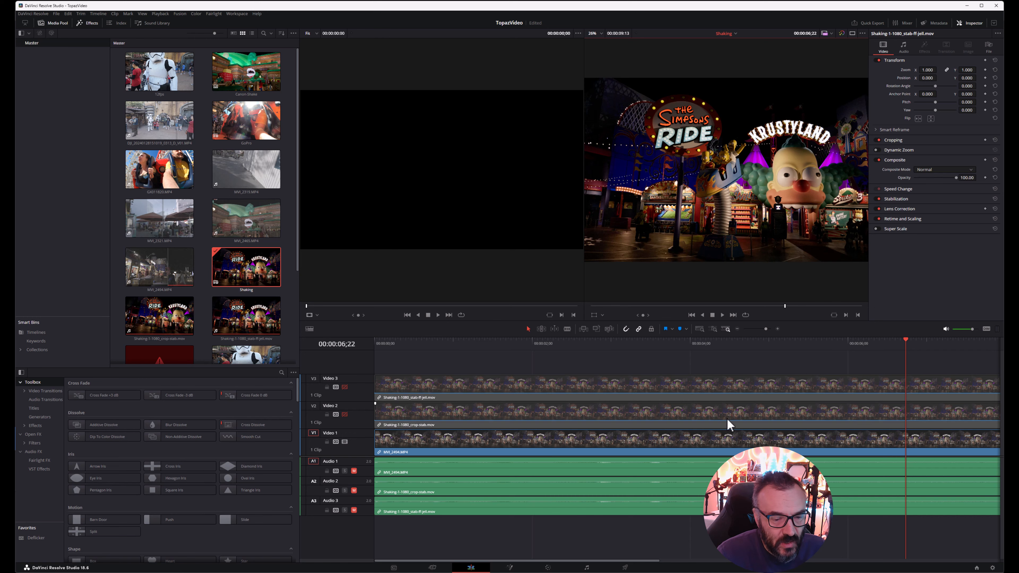
pyautogui.moveTo(685, 349); pyautogui.dragTo(424, 351)
pyautogui.click(345, 414)
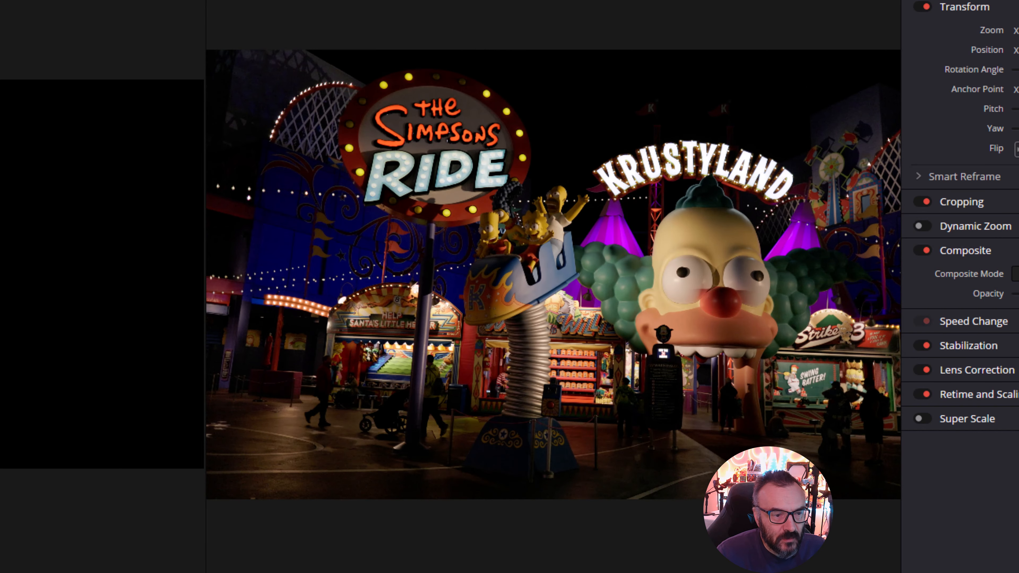
pyautogui.press('space')
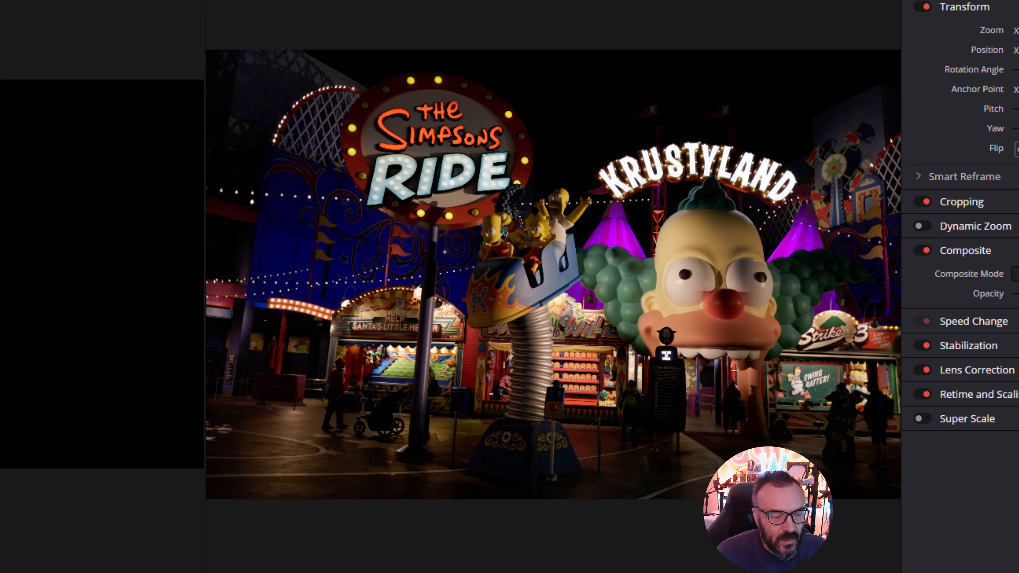
pyautogui.press('space')
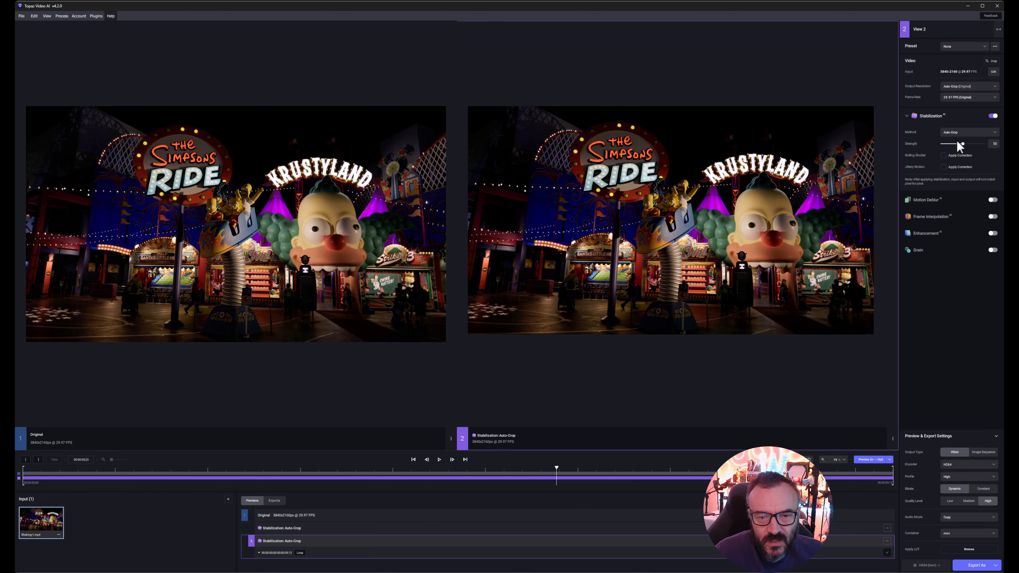
# Set the stabilization strength to 100 for View 2 in Topaz Video AI and export the clip
pyautogui.moveTo(962, 144); pyautogui.dragTo(999, 146)
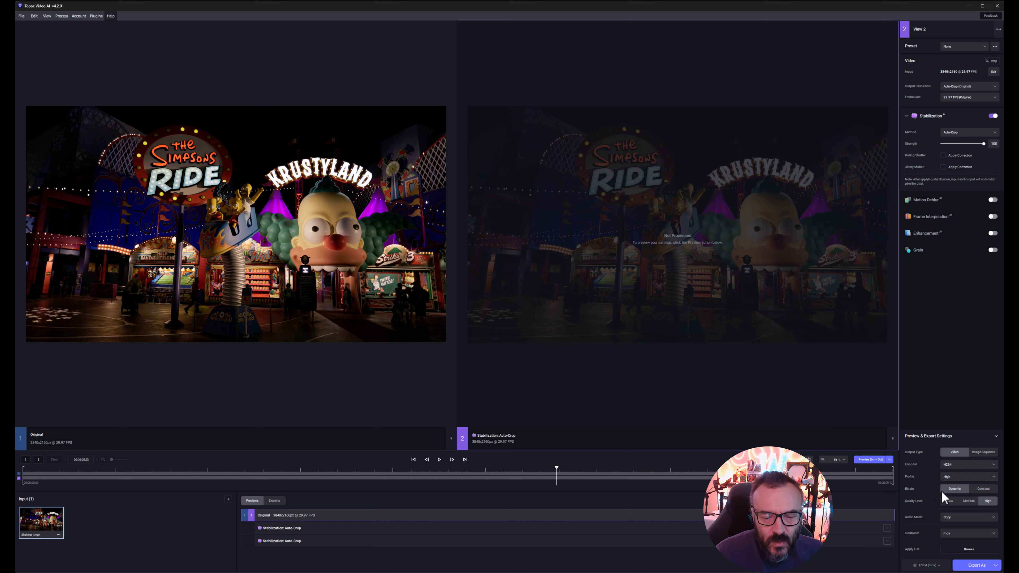
pyautogui.click(987, 567)
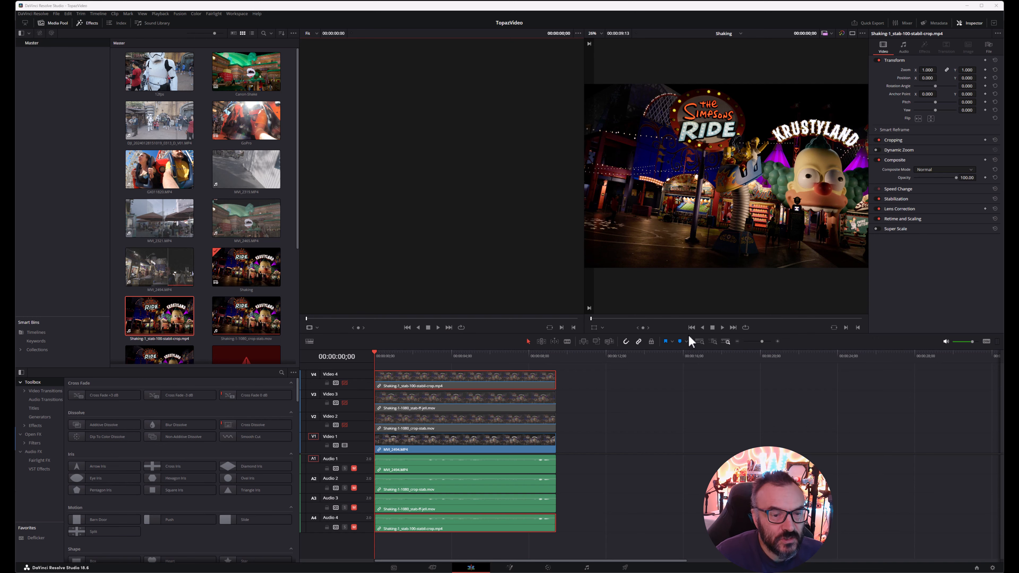
# Play the 100-strength cropped export on Video 4 from the beginning of the timeline in DaVinci Resolve
pyautogui.moveTo(376, 356); pyautogui.dragTo(390, 359)
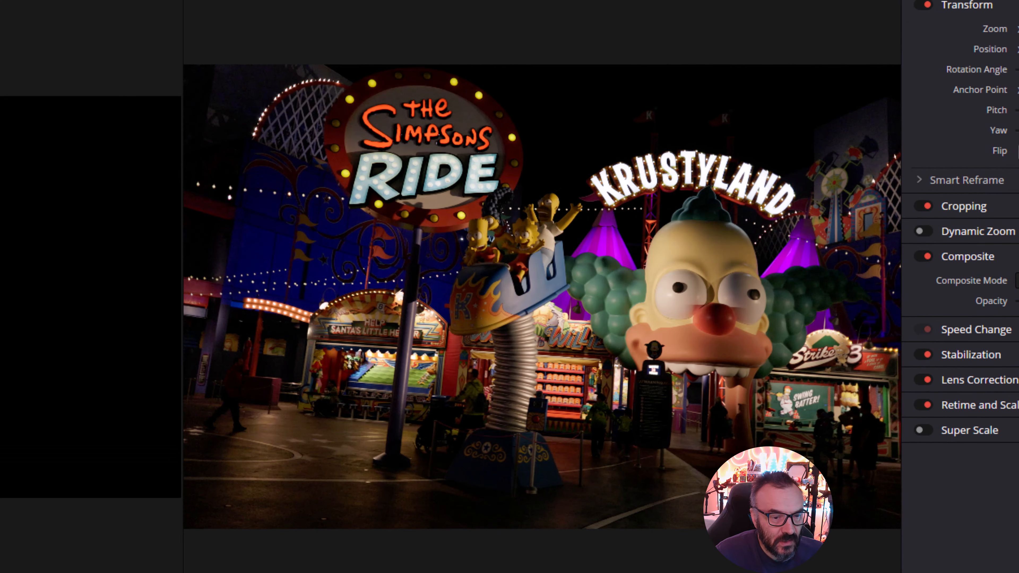
pyautogui.press('Home')
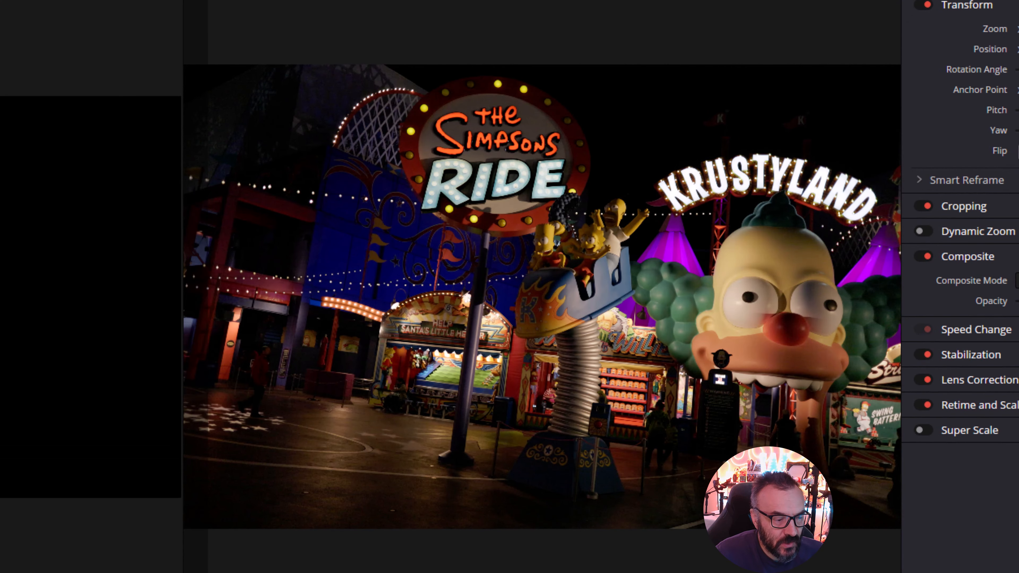
pyautogui.press('space')
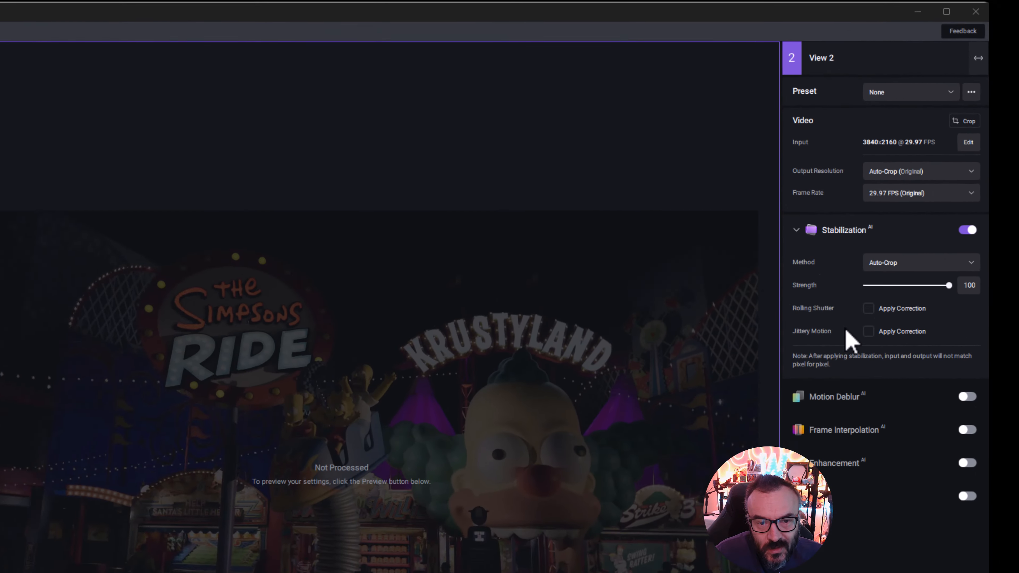
# Apply Jittery Motion correction to View 2 in Topaz Video AI and set its number of passes to the maximum
pyautogui.click(868, 331)
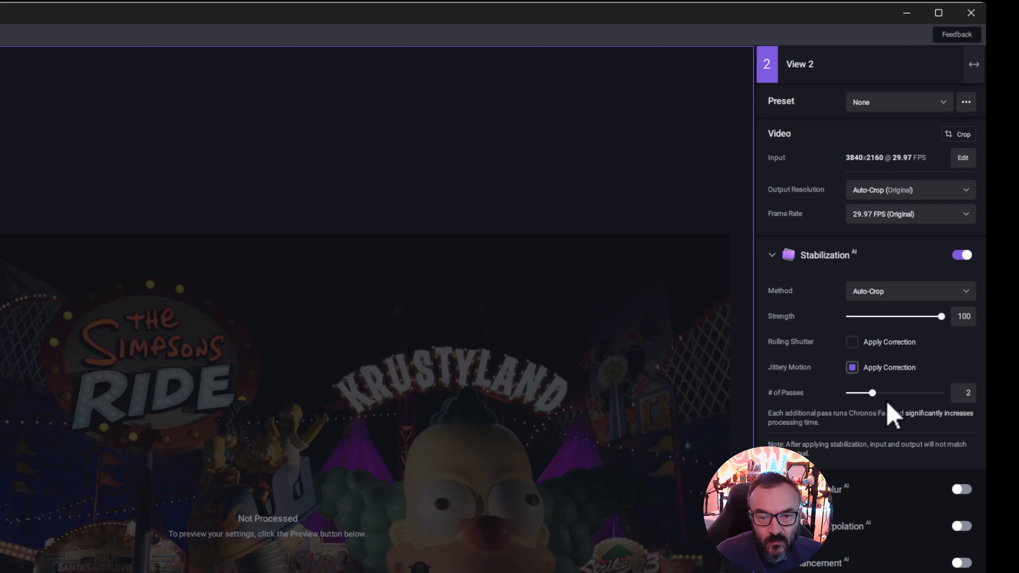
pyautogui.moveTo(876, 395); pyautogui.dragTo(951, 399)
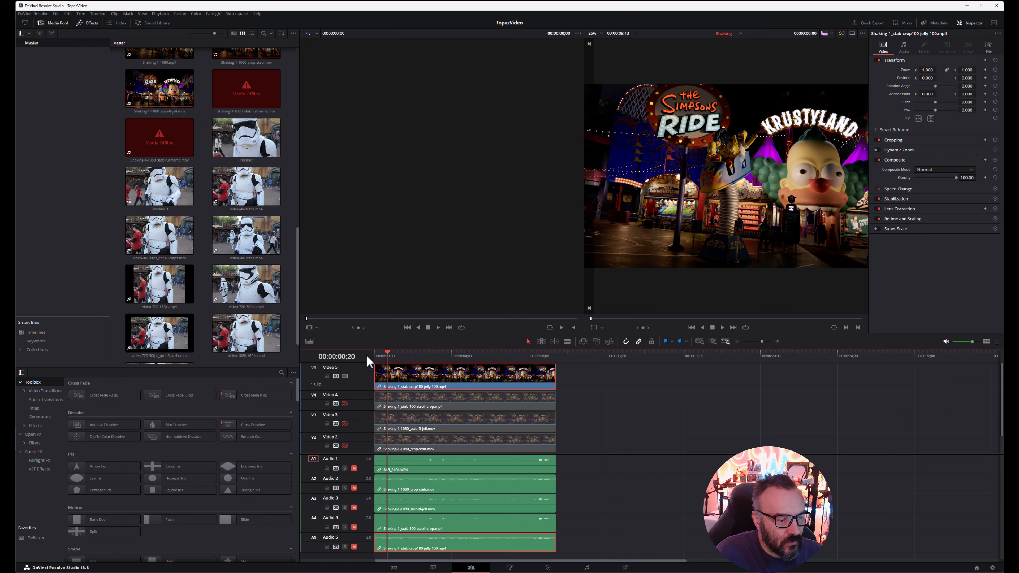
# Play the jelly-100 export on Video 5 from the start of the timeline in DaVinci Resolve
pyautogui.press('Home')
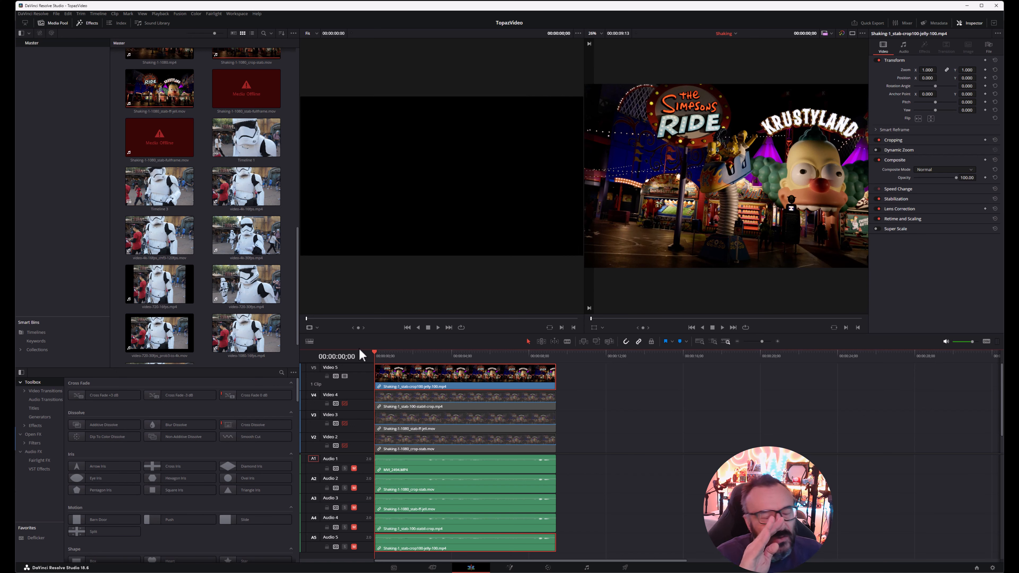
pyautogui.press('space')
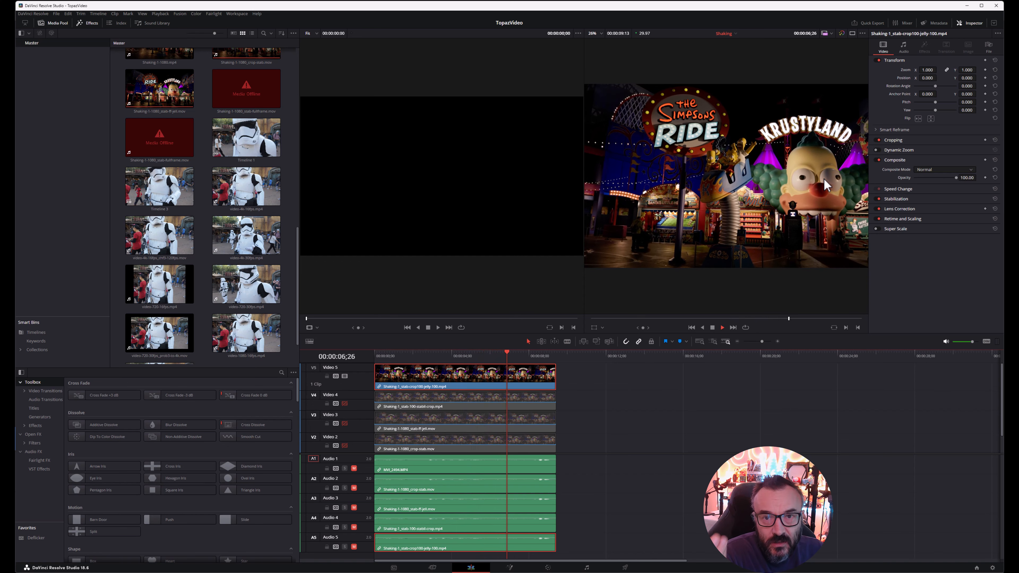
pyautogui.press('space')
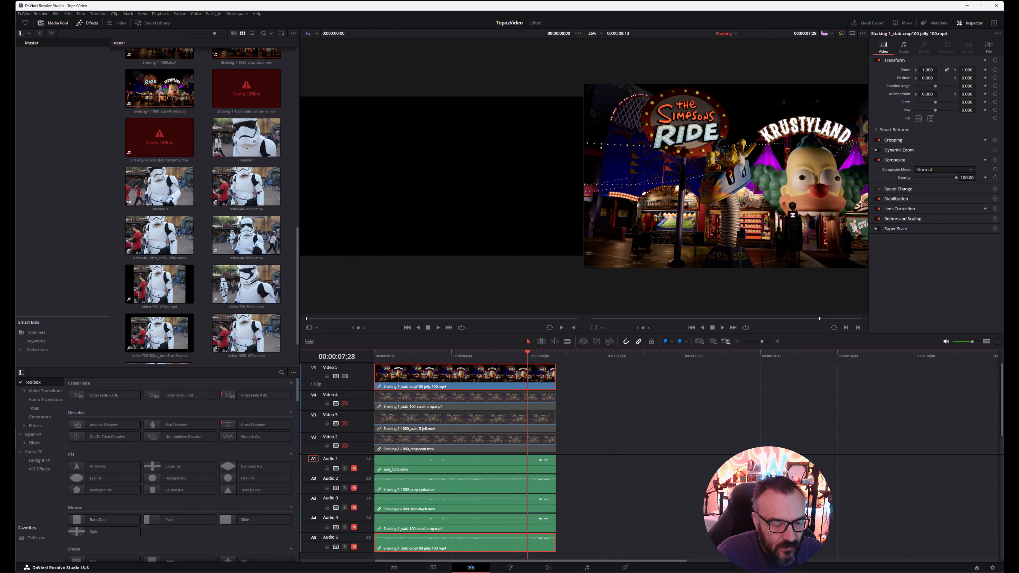
# Switch to Topaz Video AI and lower the number of Jittery Motion passes for View 2
pyautogui.hotkey('alt', 'Tab')
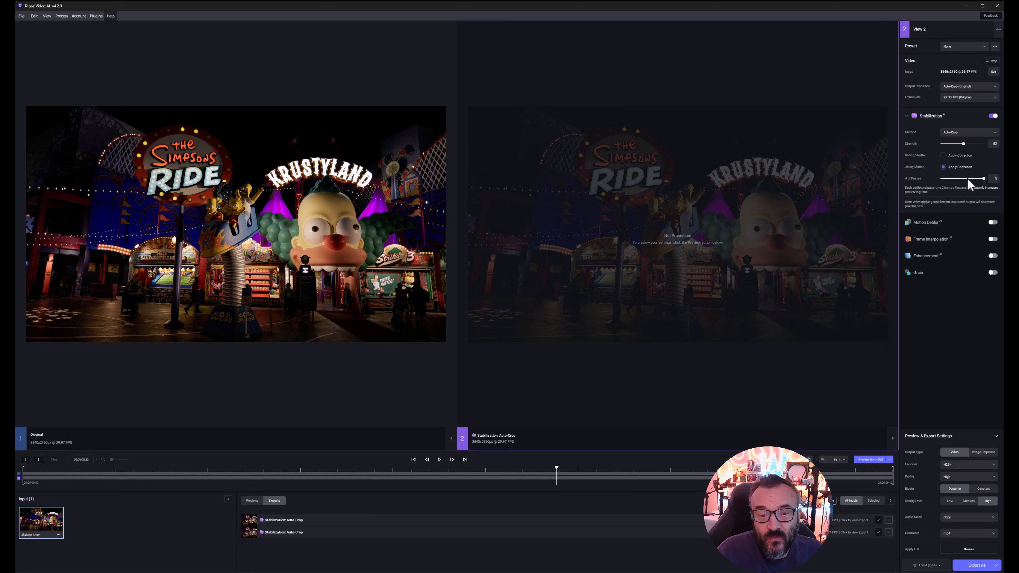
pyautogui.moveTo(966, 178); pyautogui.dragTo(957, 178)
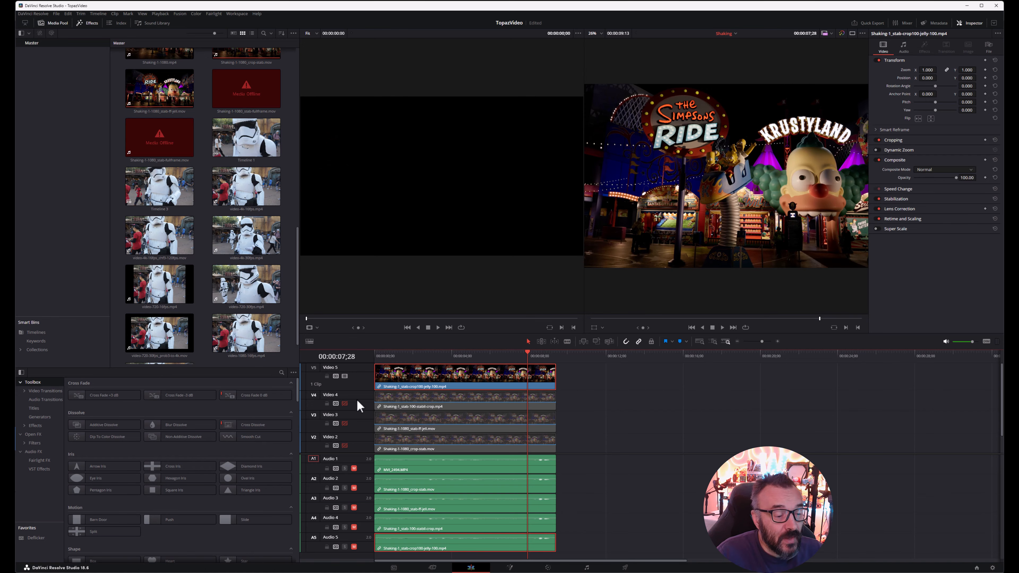
# In DaVinci Resolve, disable Video 5, enable the full-frame stabilized clip on Video 3, and play it from the beginning
pyautogui.click(344, 376)
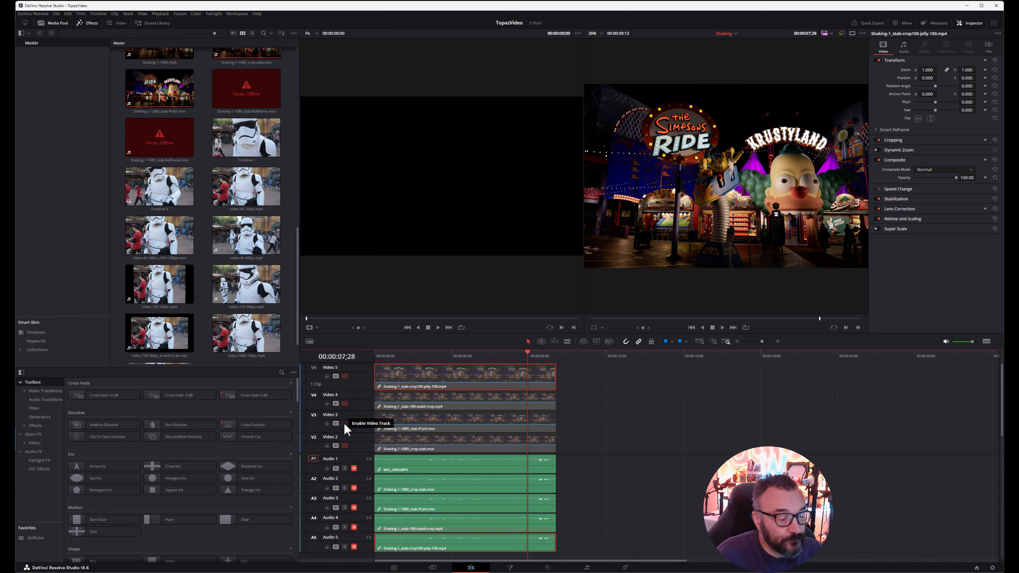
pyautogui.click(344, 423)
pyautogui.moveTo(428, 350); pyautogui.dragTo(317, 362)
pyautogui.press('space')
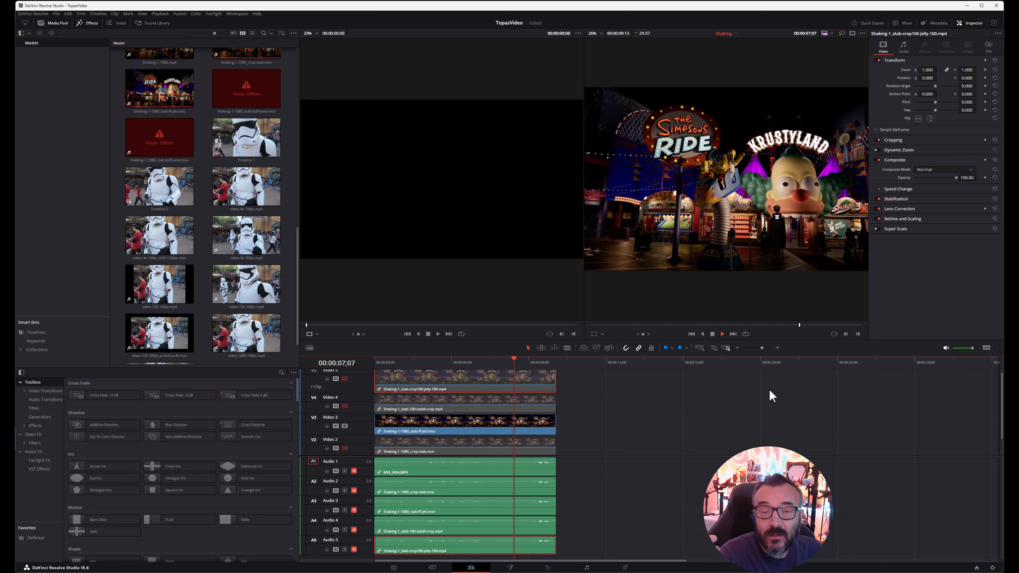
pyautogui.press('space')
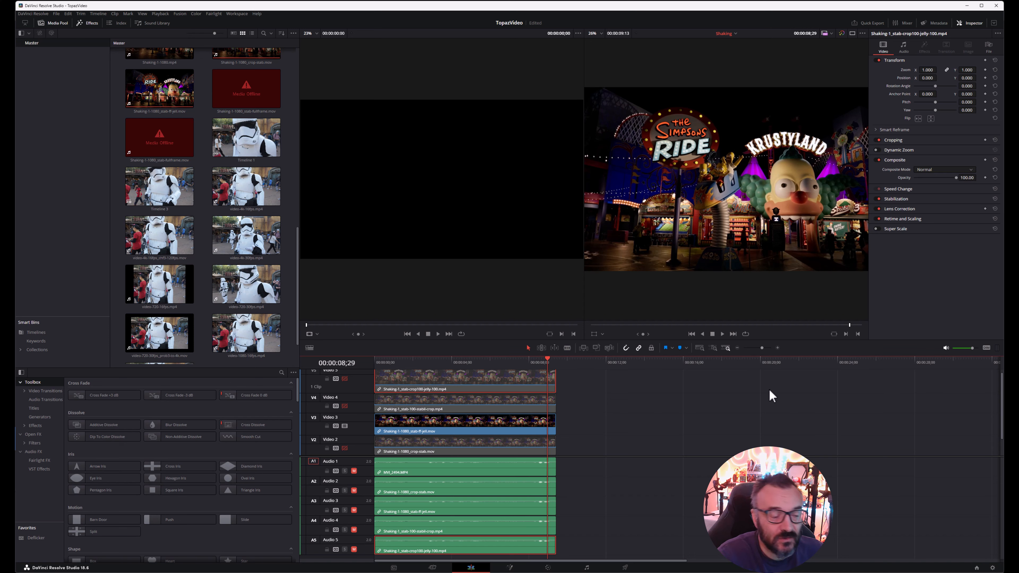
# Disable the Video 3 track and play the original unstabilized clip on Video 1 from the beginning
pyautogui.scroll(-1, 353, 414)
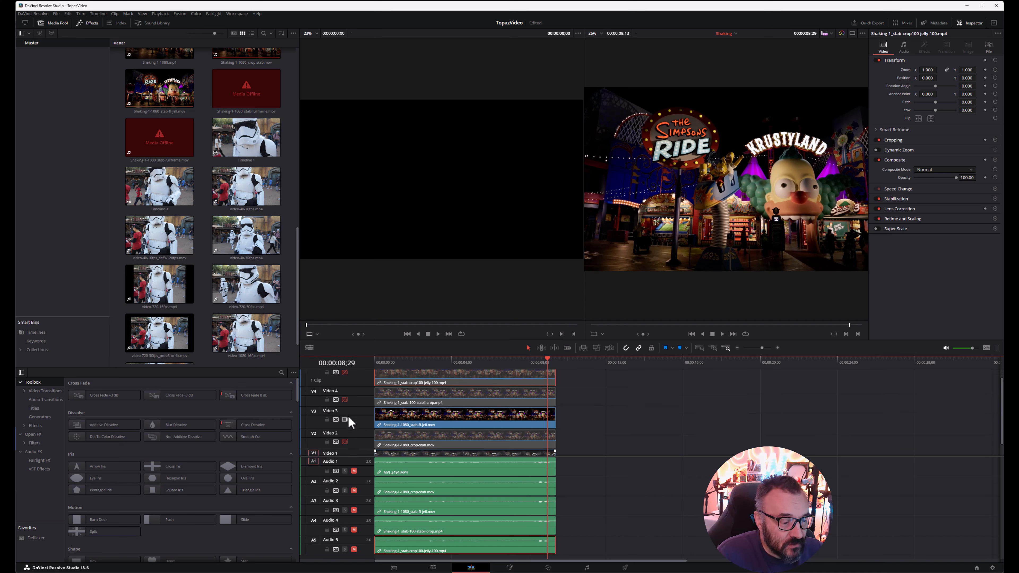
pyautogui.click(345, 420)
pyautogui.press('Home')
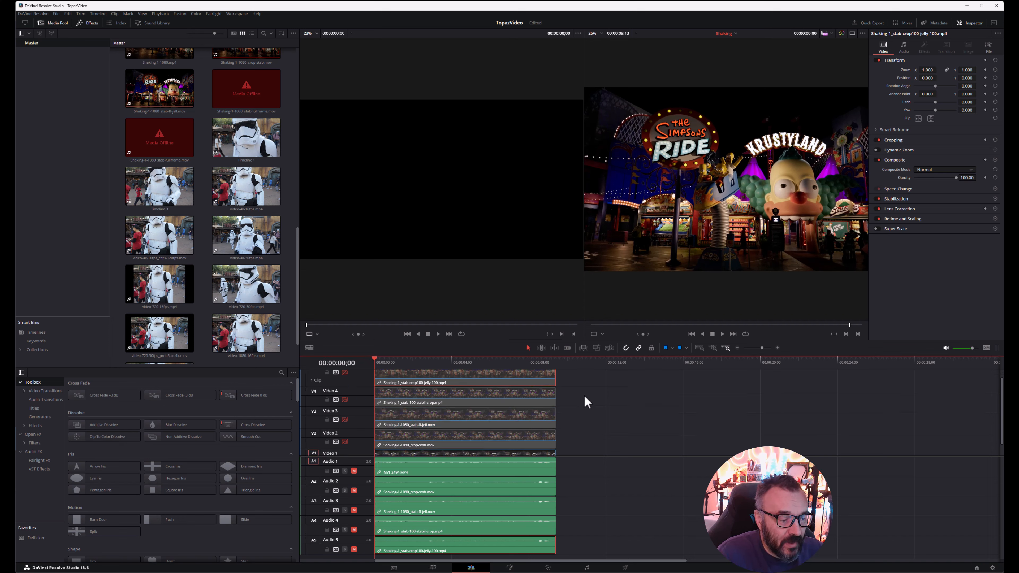
pyautogui.press('space')
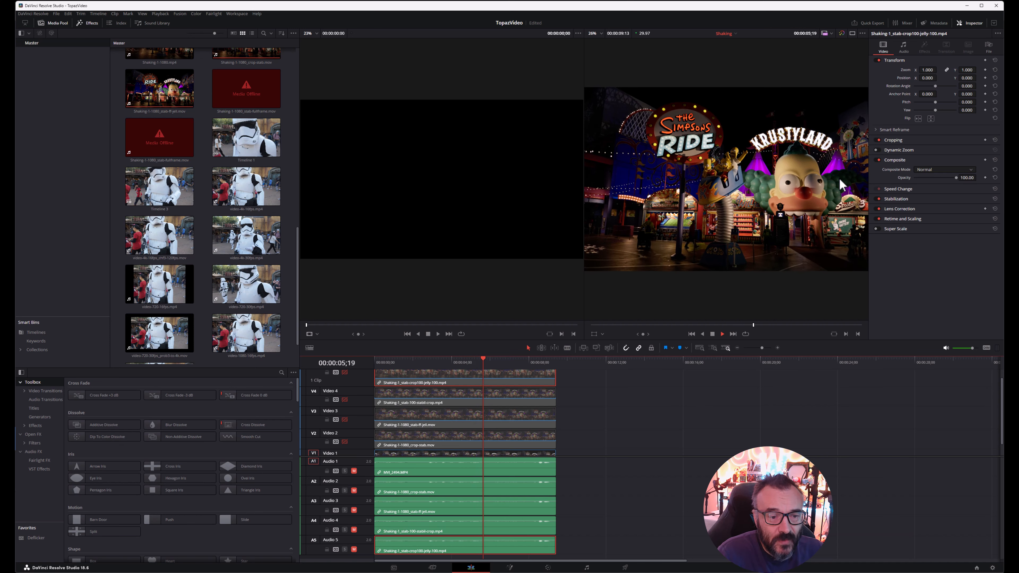
pyautogui.press('space')
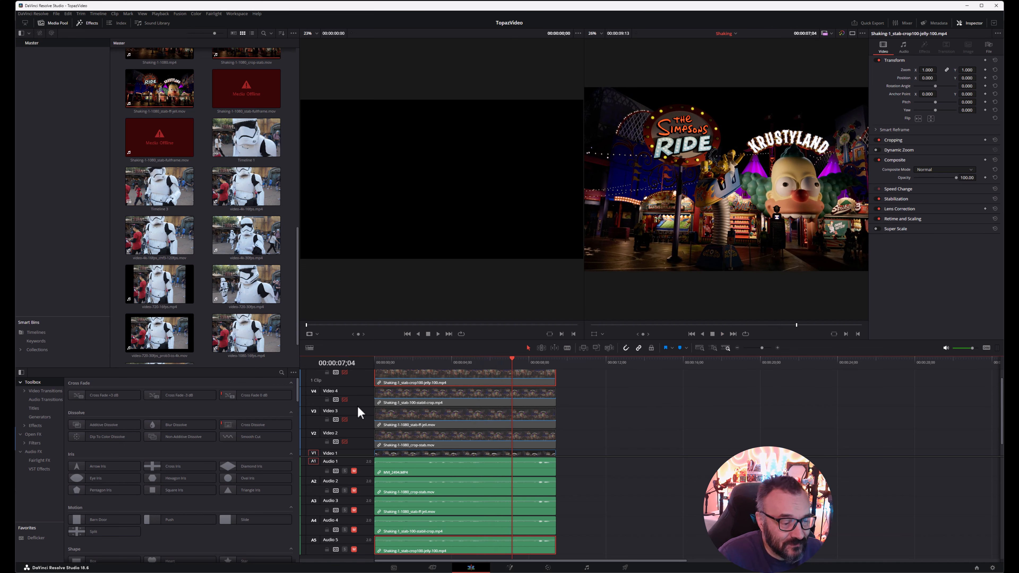
# Enable the Video 3 track again and replay its stabilized clip from the start for comparison
pyautogui.click(345, 420)
pyautogui.press('Home')
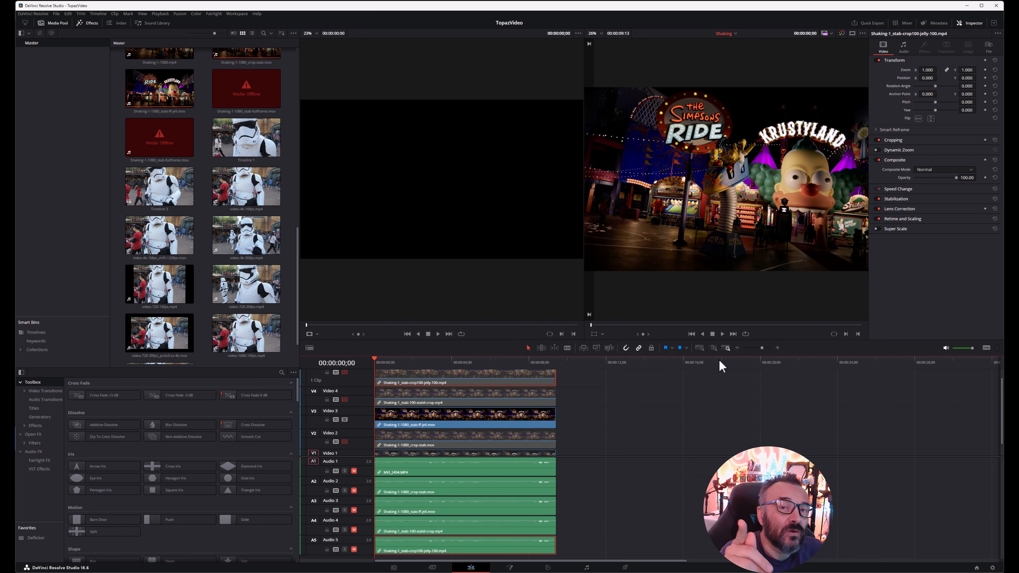
pyautogui.press('space')
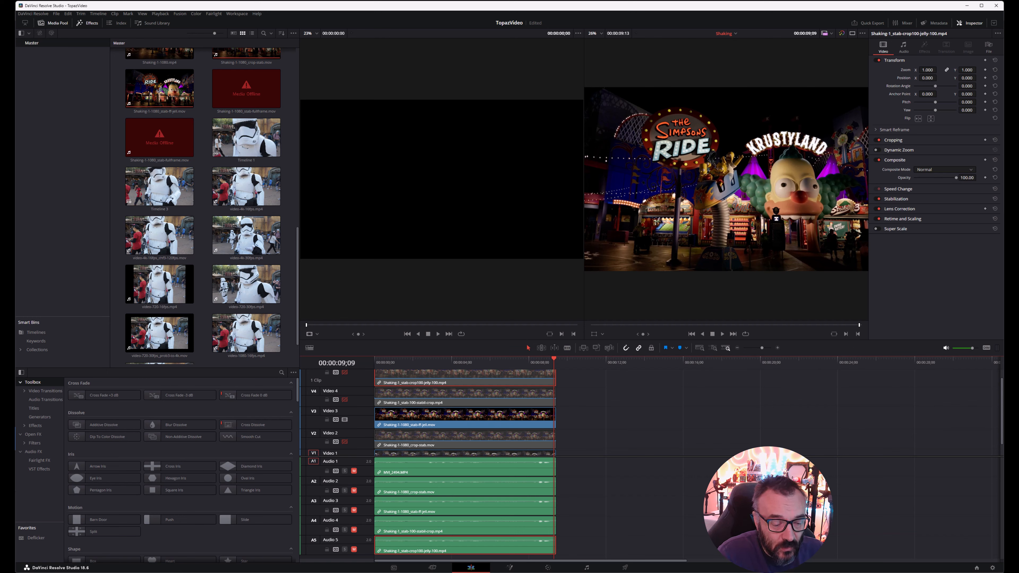
# Switch to Topaz Video AI and review the Full-Frame and Auto-Crop stabilization methods for View 2
pyautogui.hotkey('alt', 'Tab')
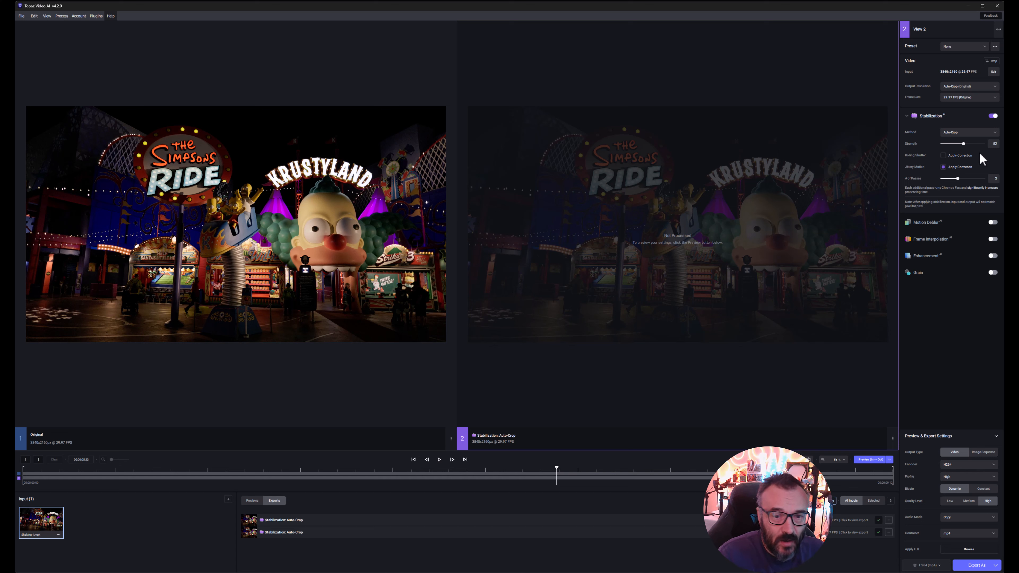
pyautogui.click(984, 134)
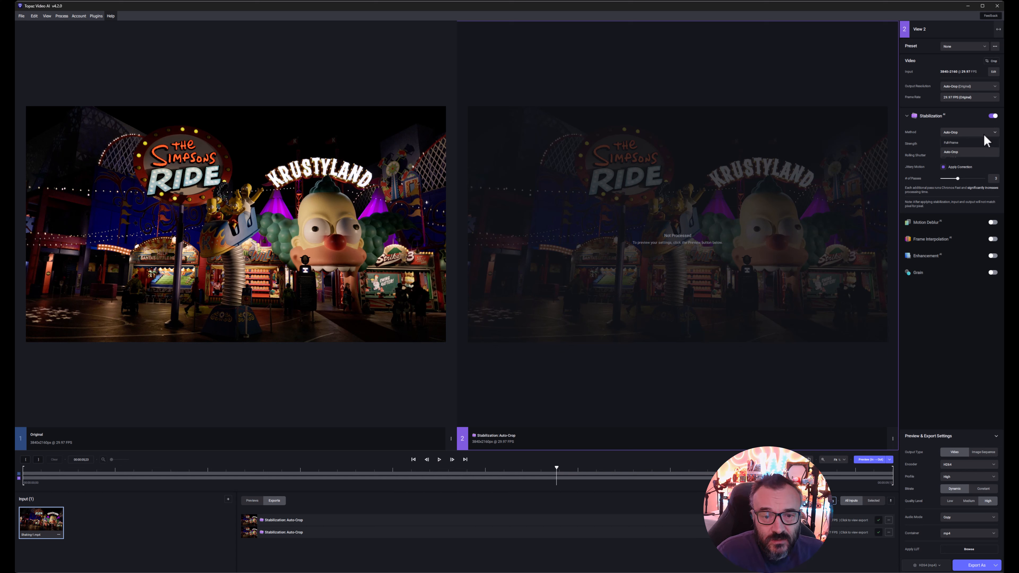
pyautogui.click(951, 149)
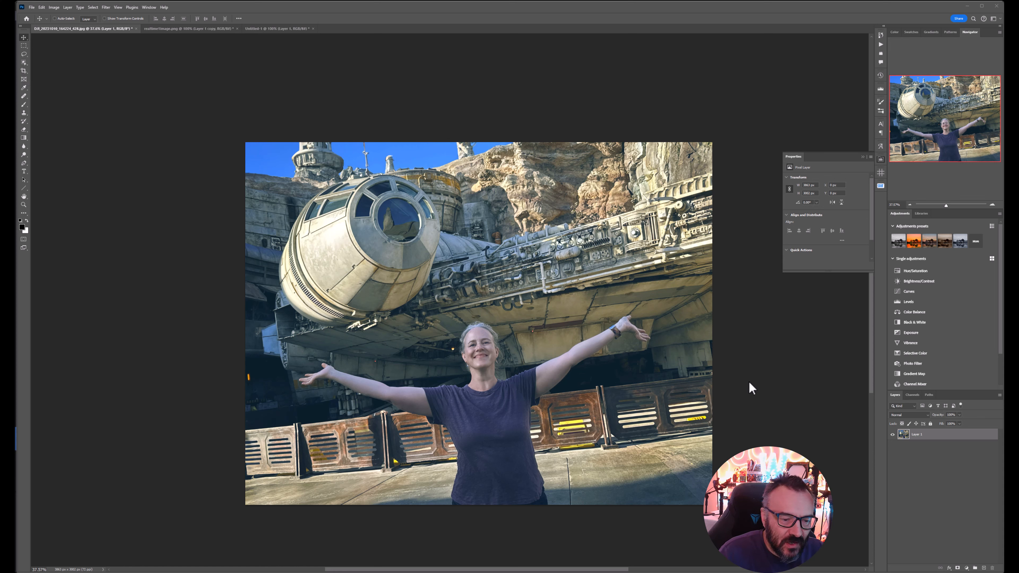
# Rotate the photo clockwise with the Crop tool, trim all four crop edges inward, and fill the empty corners using Generative Expand
pyautogui.click(23, 71)
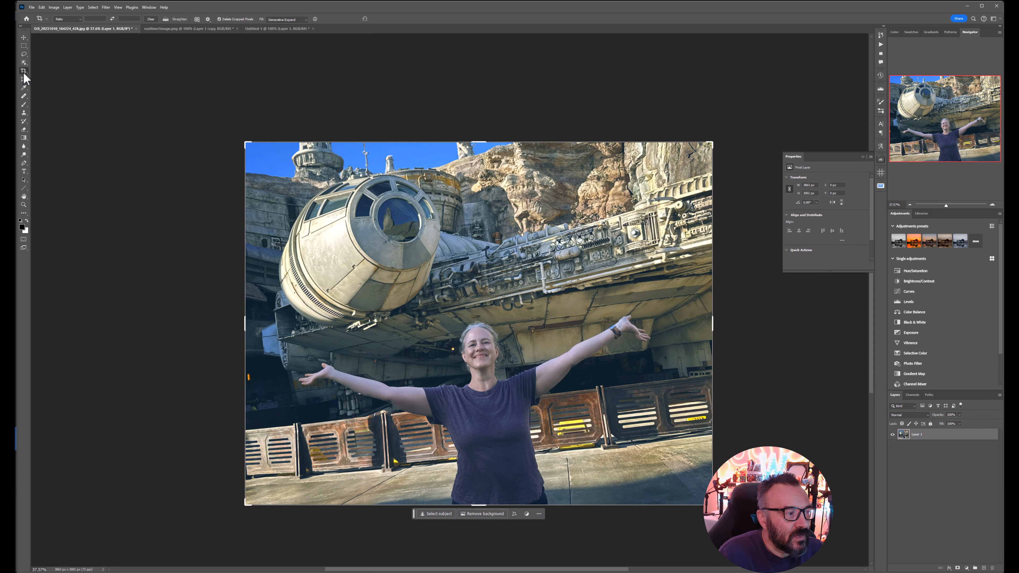
pyautogui.moveTo(716, 130); pyautogui.dragTo(738, 167)
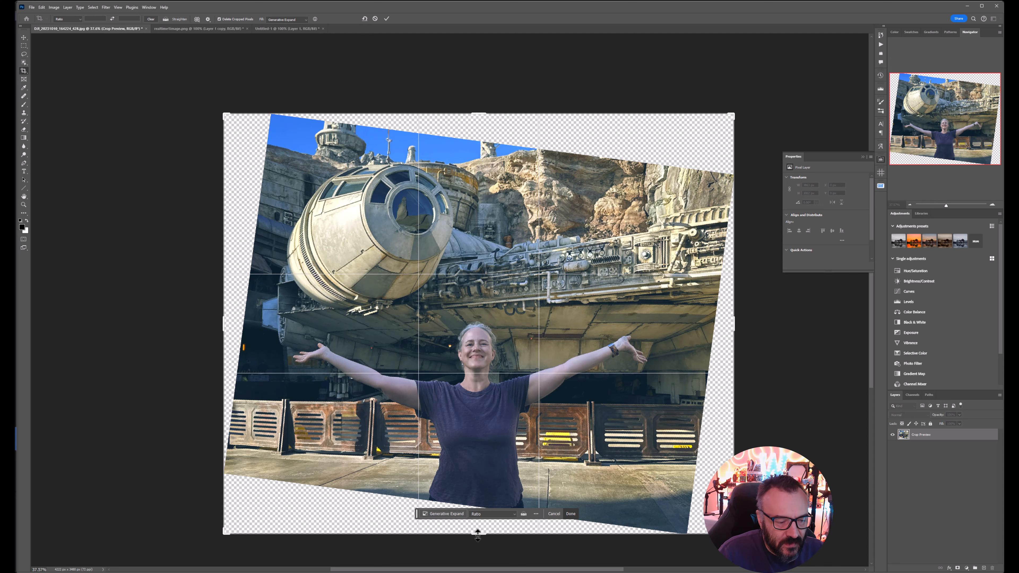
pyautogui.moveTo(479, 535); pyautogui.dragTo(480, 525)
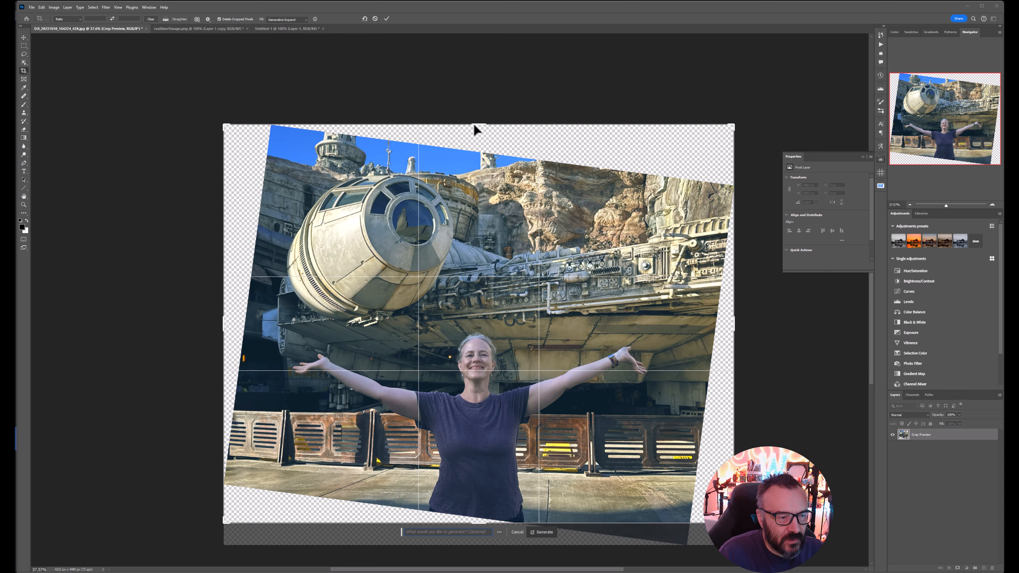
pyautogui.moveTo(476, 125); pyautogui.dragTo(476, 152)
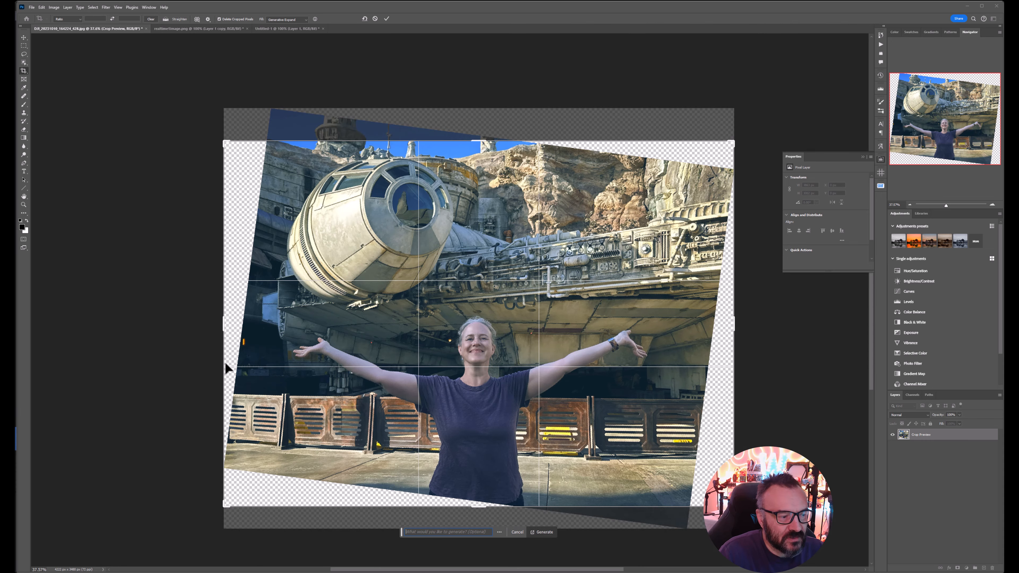
pyautogui.moveTo(225, 324); pyautogui.dragTo(229, 324)
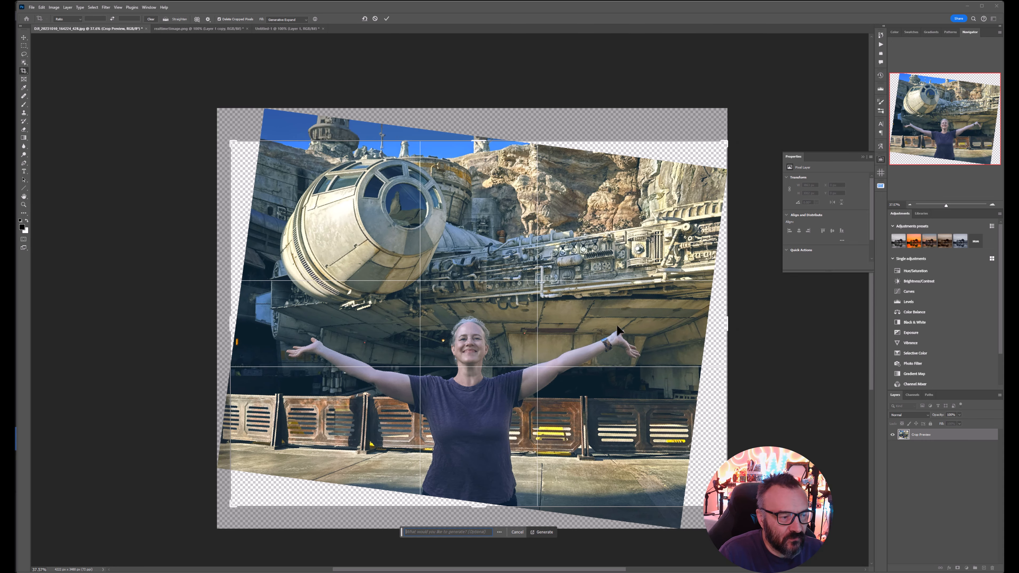
pyautogui.moveTo(726, 325); pyautogui.dragTo(717, 320)
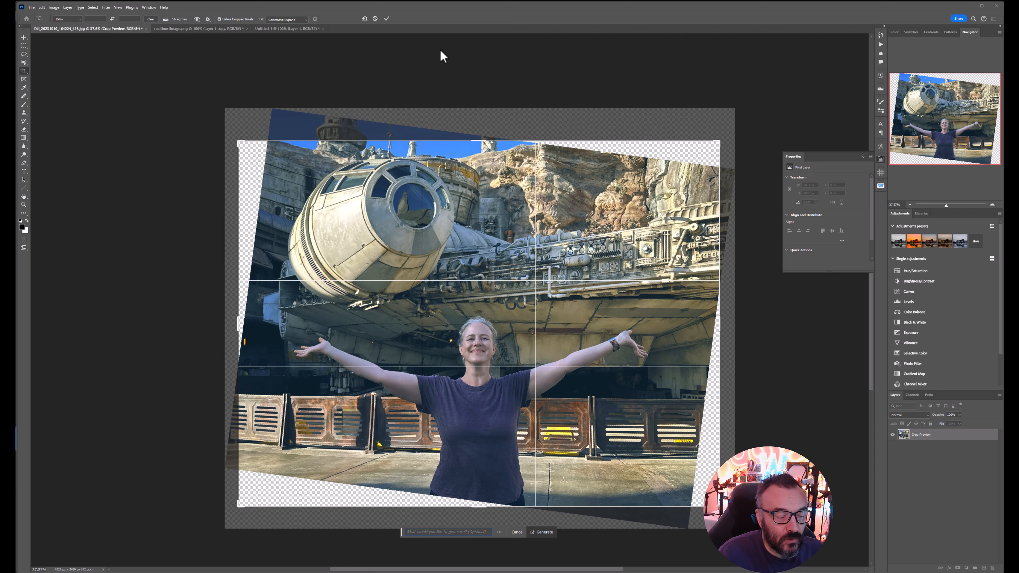
pyautogui.press('Return')
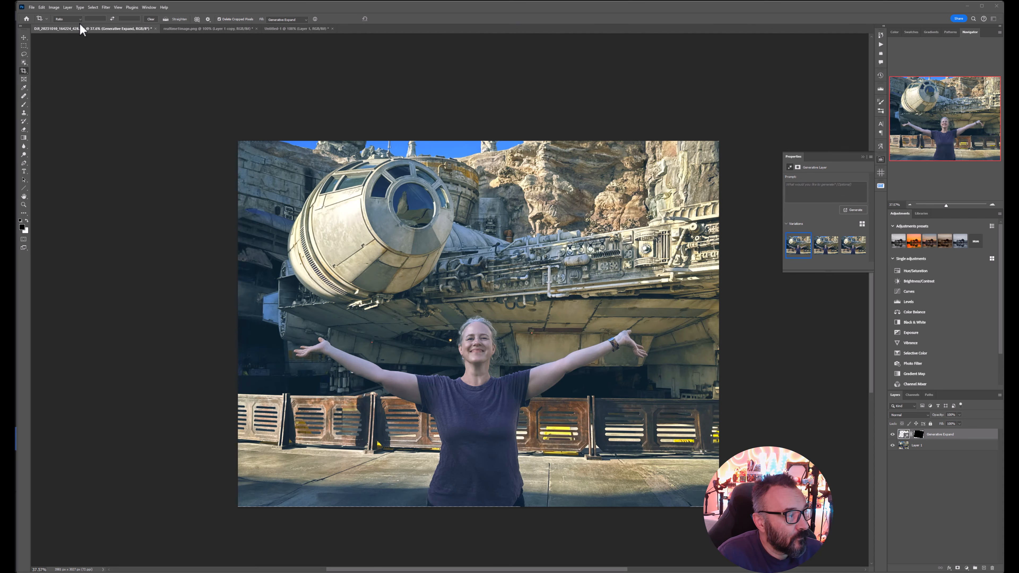
# Toggle the Generative Expand layer's visibility repeatedly to compare the filled corners with the empty ones, leaving the layer shown
pyautogui.click(892, 433)
pyautogui.click(892, 434)
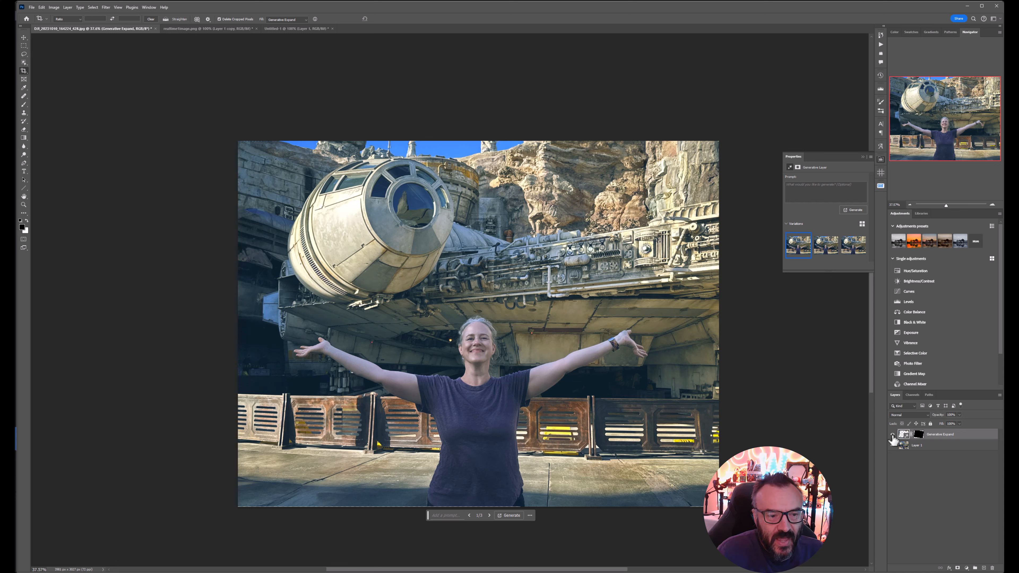
pyautogui.click(891, 434)
pyautogui.click(891, 433)
pyautogui.click(892, 433)
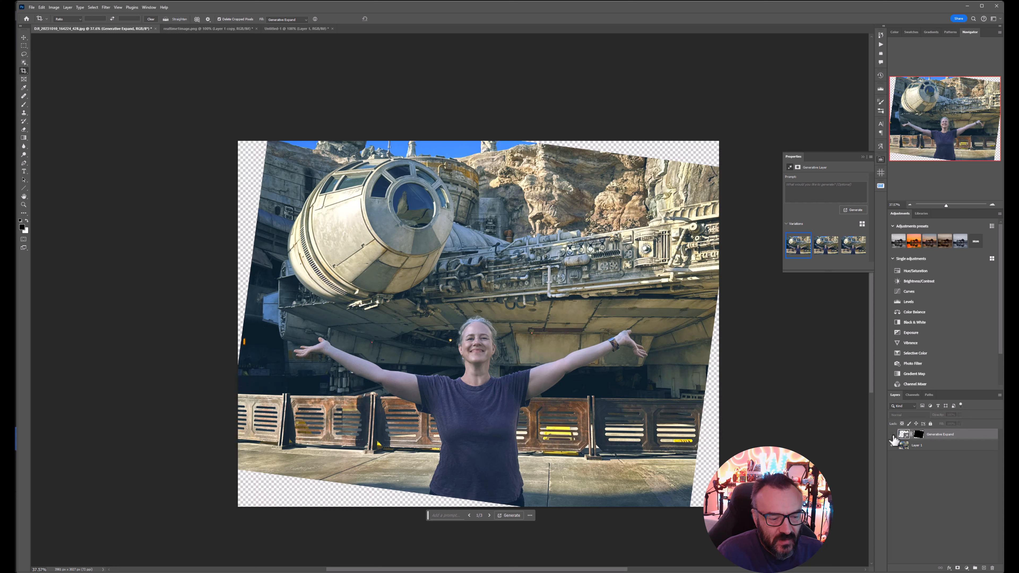
pyautogui.click(892, 433)
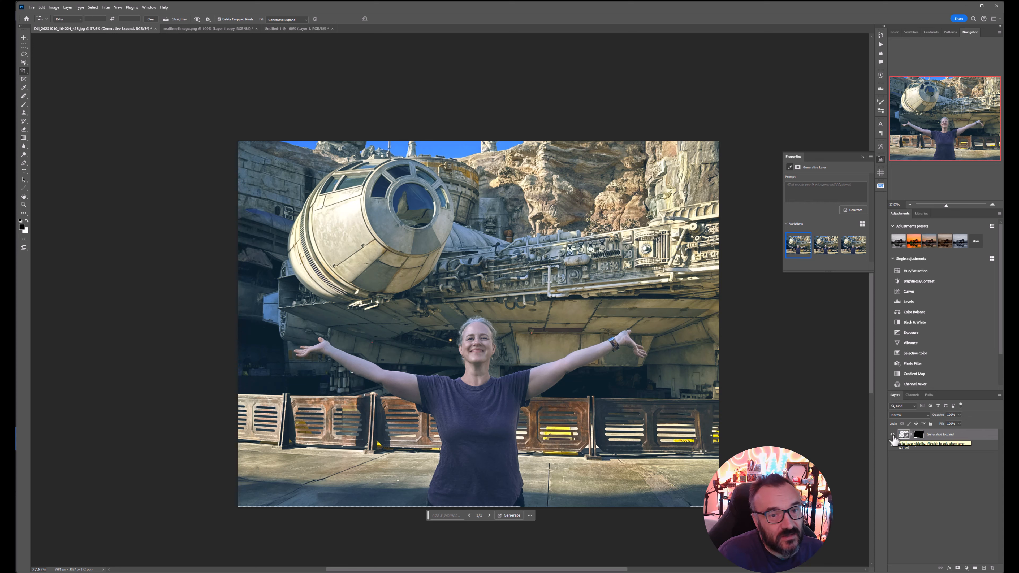
pyautogui.click(892, 434)
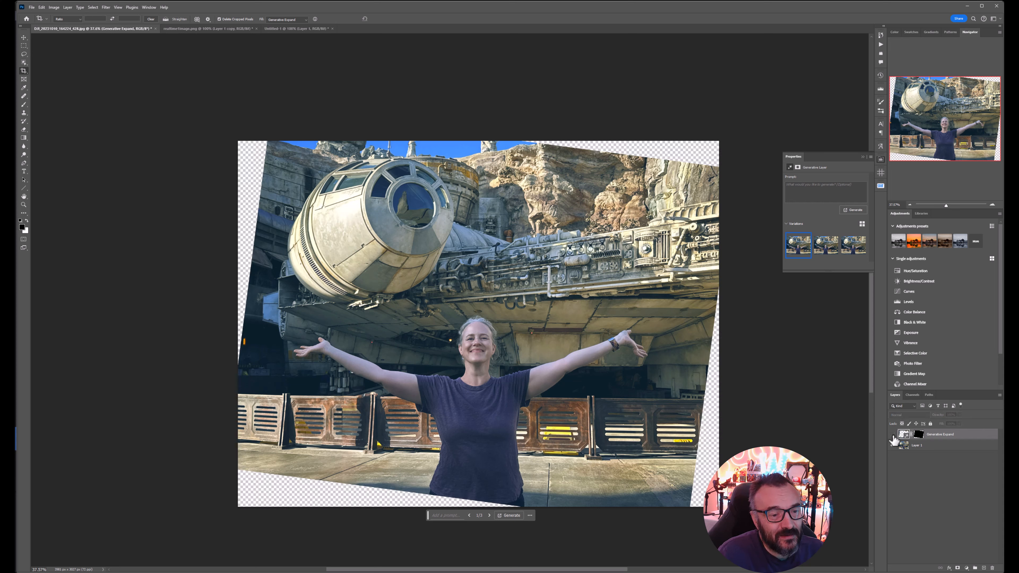
pyautogui.click(892, 434)
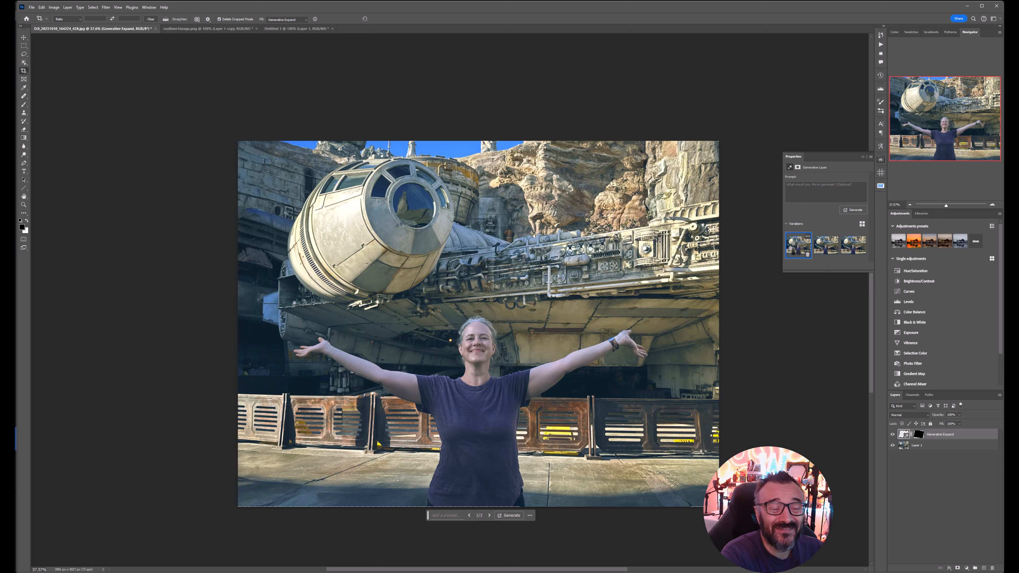
# Compare the three Generative Expand variations at the photo's upper-left corner and select the third one
pyautogui.click(824, 252)
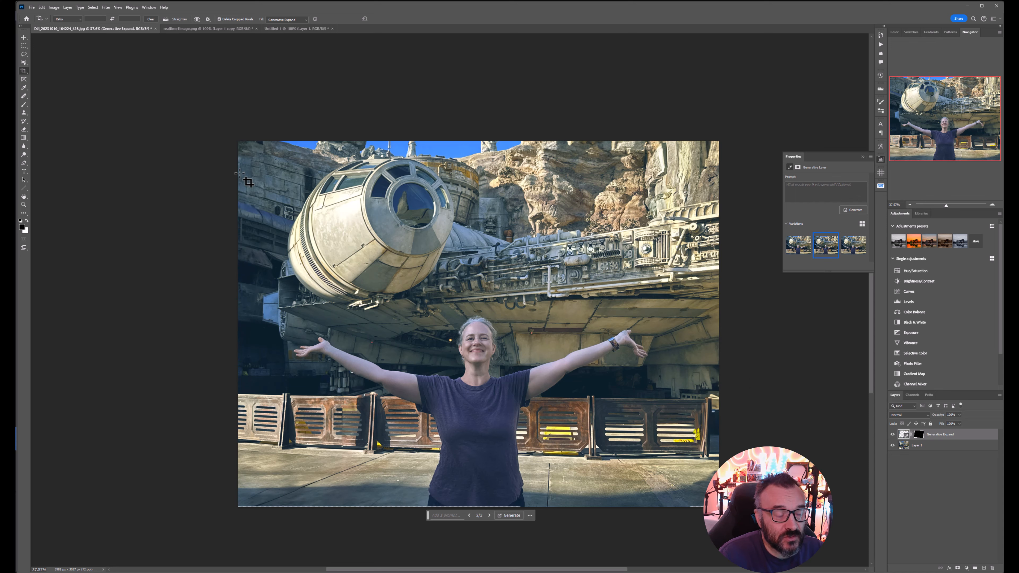
pyautogui.scroll(5, 248, 182)
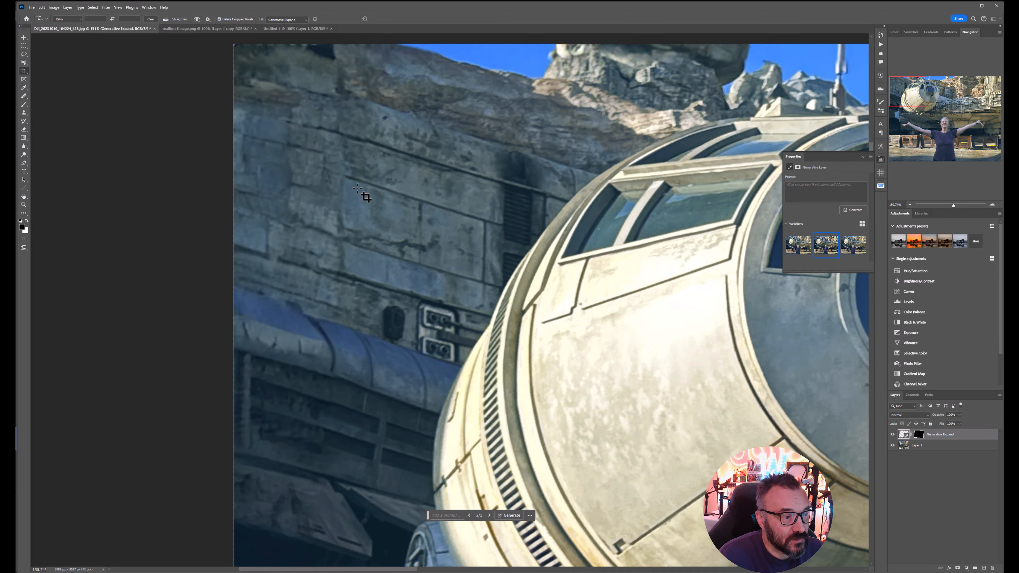
pyautogui.moveTo(365, 197); pyautogui.dragTo(455, 284)
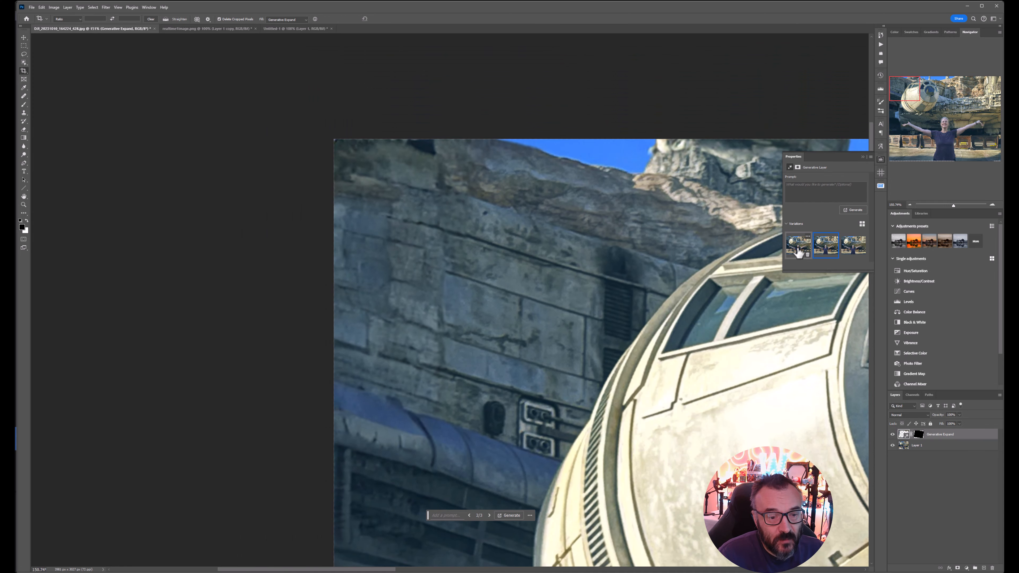
pyautogui.click(798, 251)
pyautogui.click(827, 249)
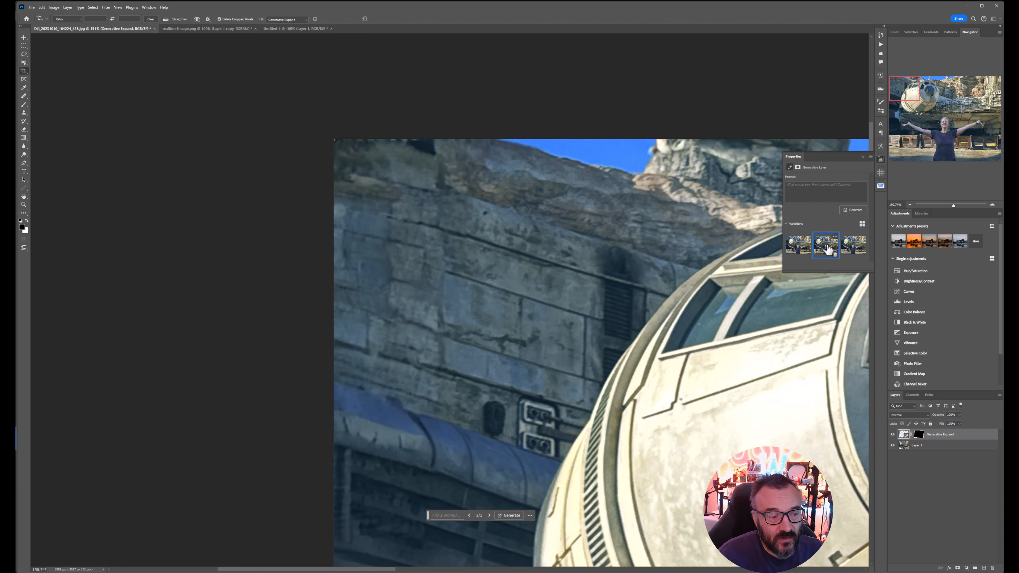
pyautogui.click(853, 245)
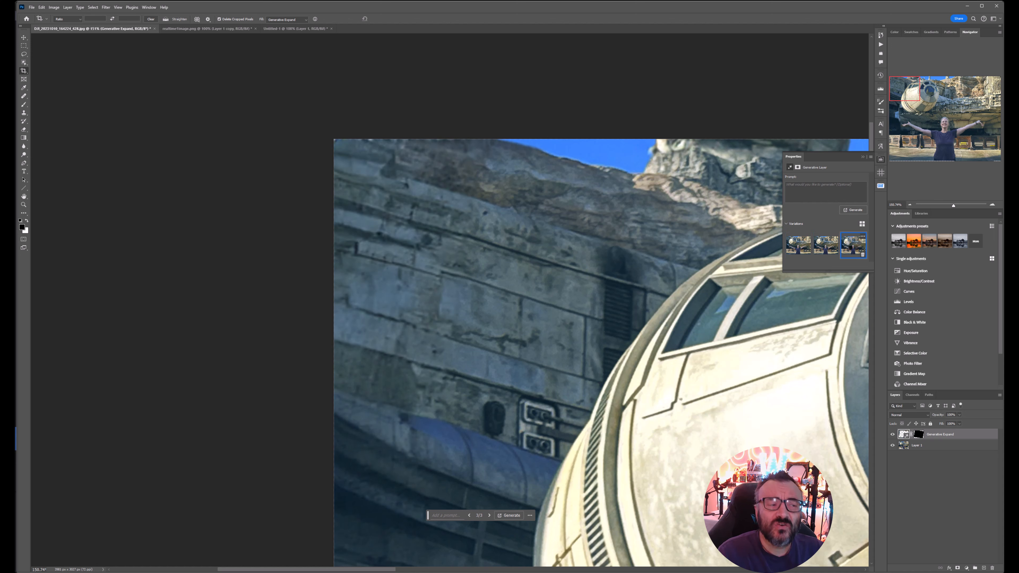
pyautogui.scroll(-8, 625, 317)
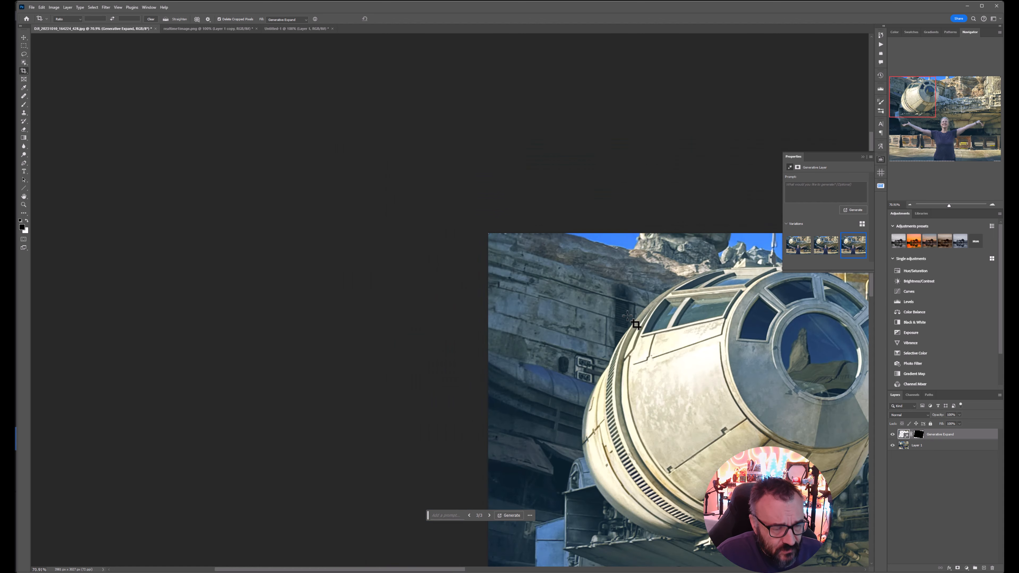
pyautogui.moveTo(760, 355); pyautogui.dragTo(405, 172)
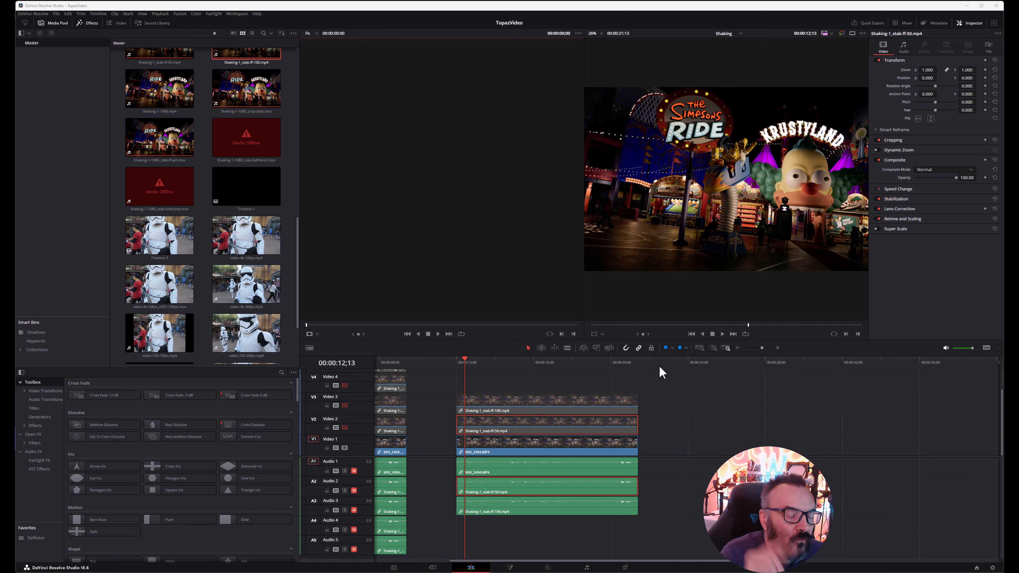
# In DaVinci Resolve, play the Krustyland original versus full-frame stabilization comparison from its start and check its window mask on the Color page
pyautogui.press('space')
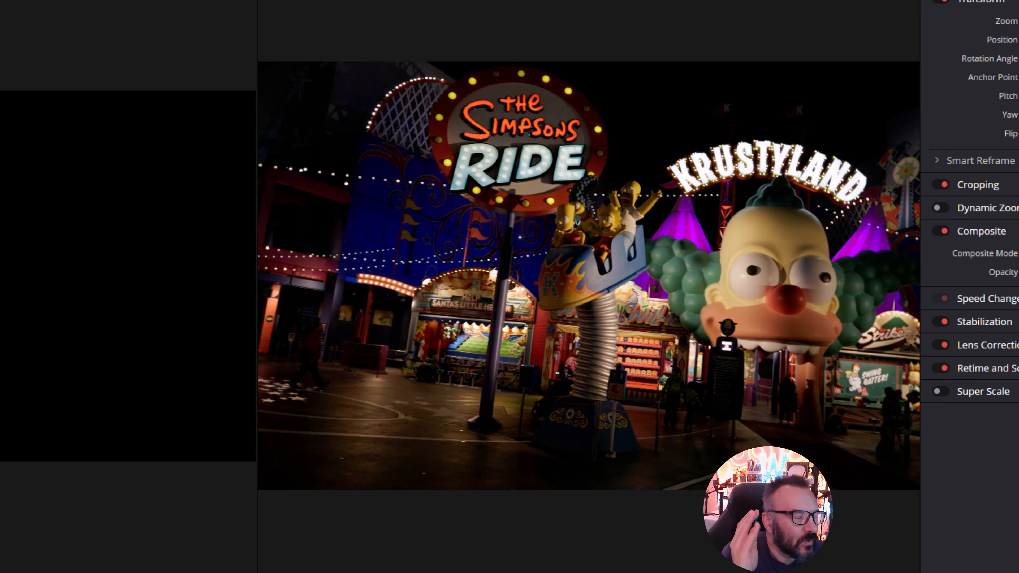
pyautogui.press('space')
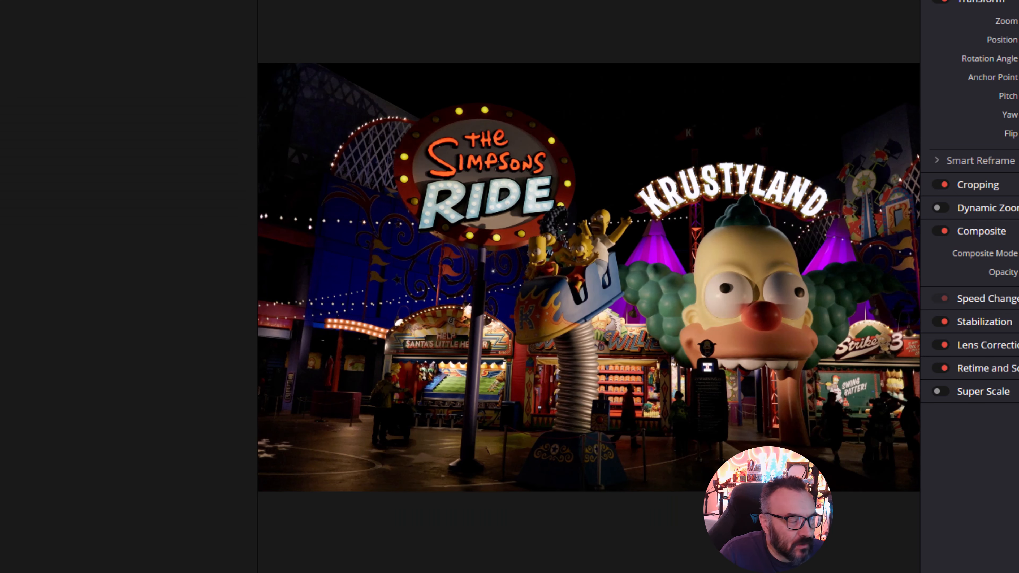
pyautogui.press('Home')
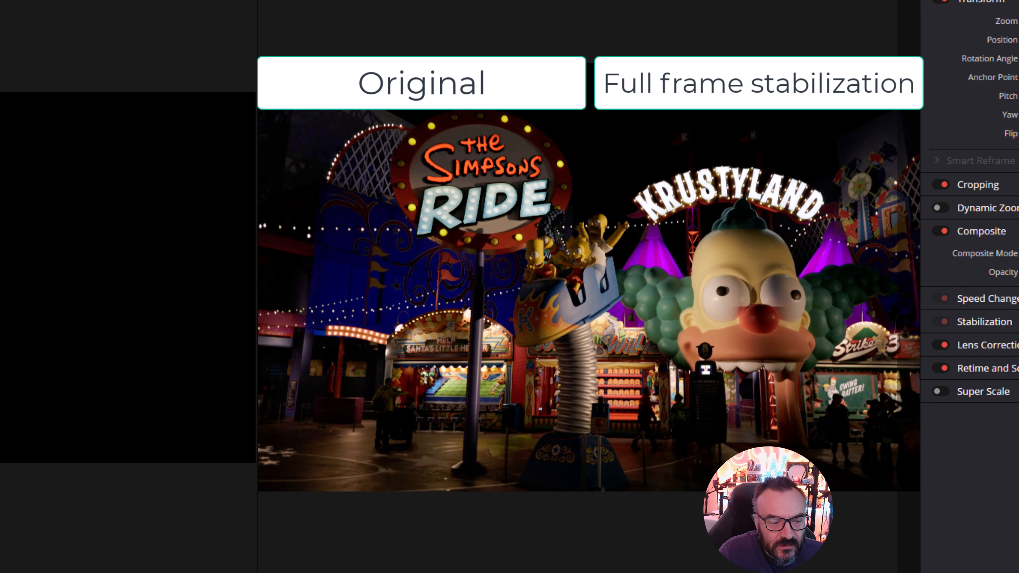
pyautogui.press('space')
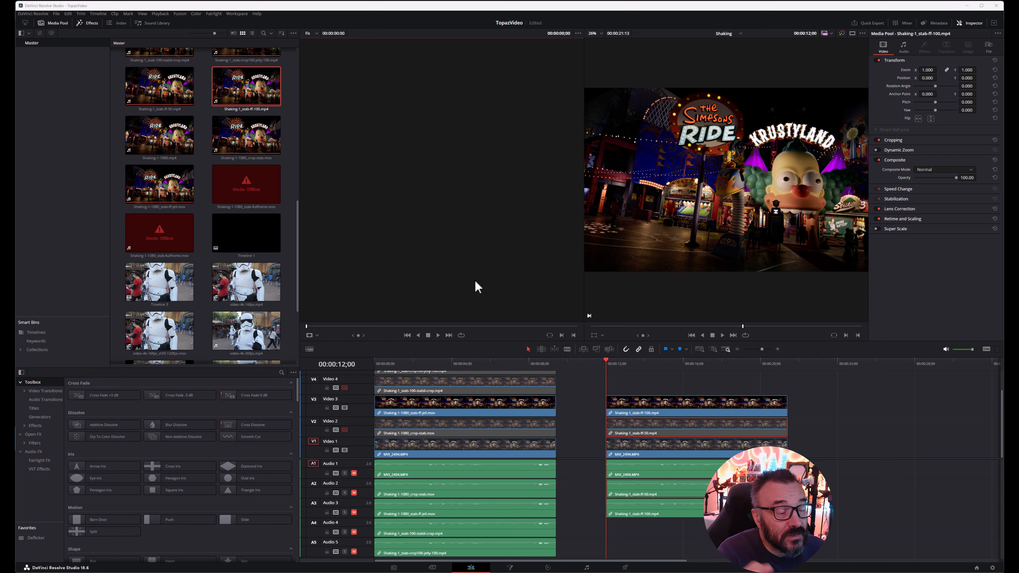
pyautogui.click(557, 568)
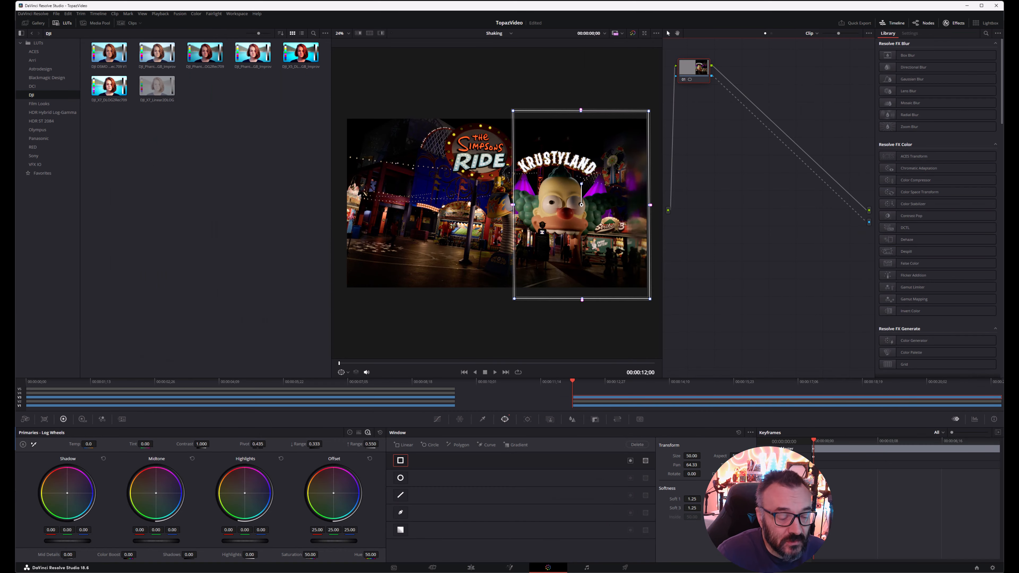
pyautogui.click(470, 569)
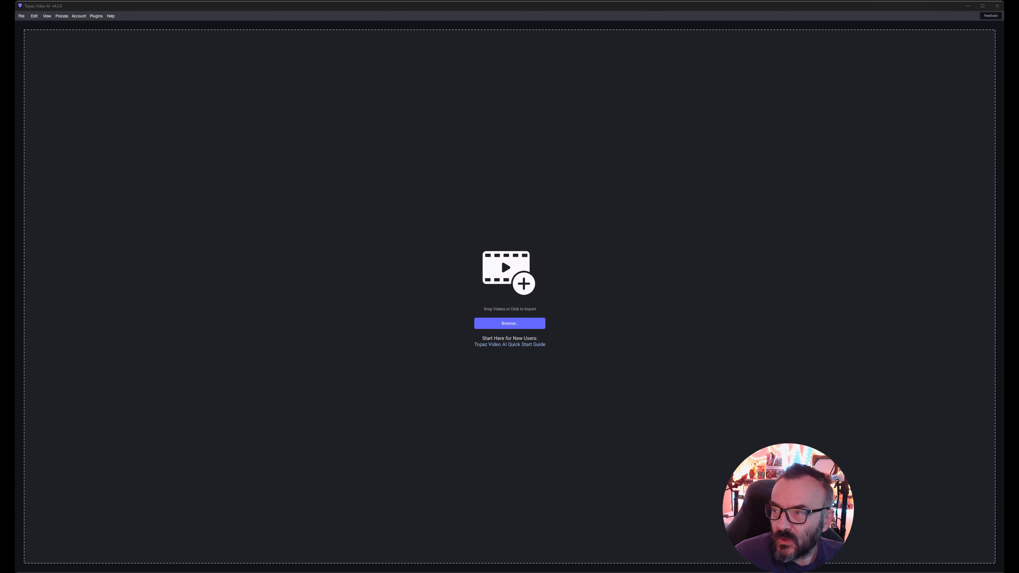
# Switch to Topaz Video AI, import the low-resolution stormtrooper clip, and apply the Upscale to 4K preset to View 2
pyautogui.moveTo(1004, 230); pyautogui.dragTo(657, 175)
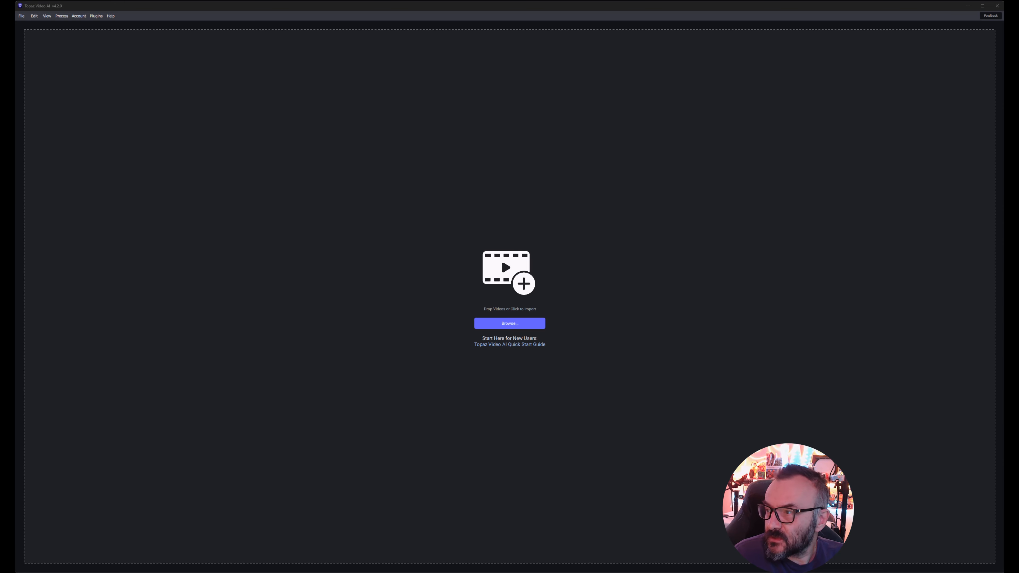
pyautogui.moveTo(1004, 230); pyautogui.dragTo(535, 190)
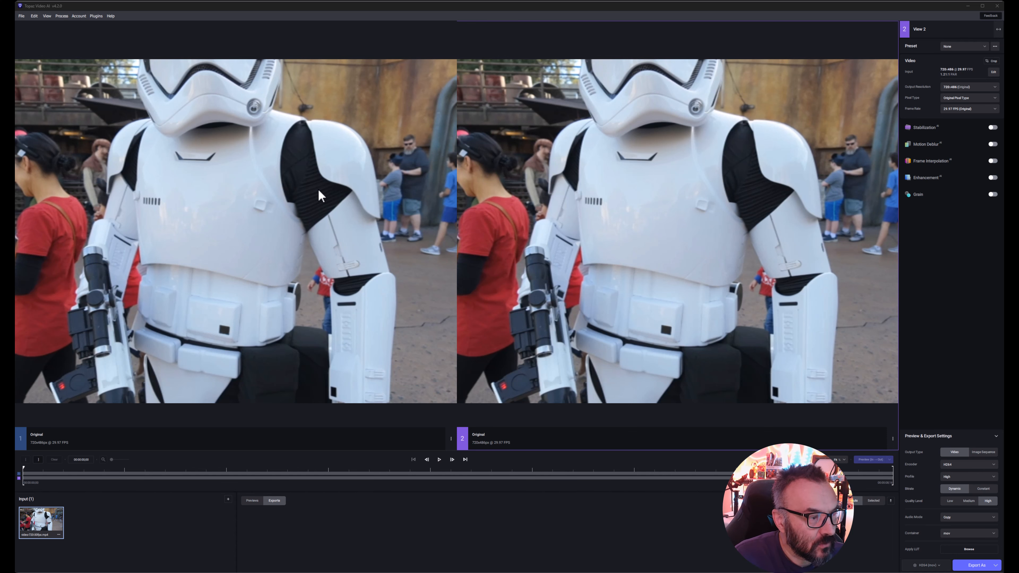
pyautogui.scroll(3, 316, 189)
pyautogui.scroll(1, 319, 190)
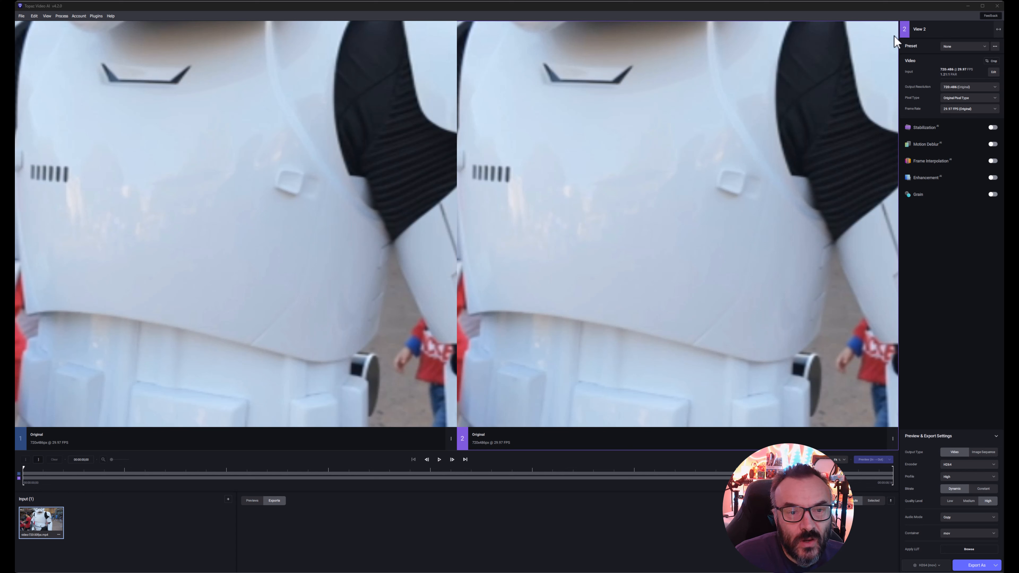
pyautogui.click(983, 46)
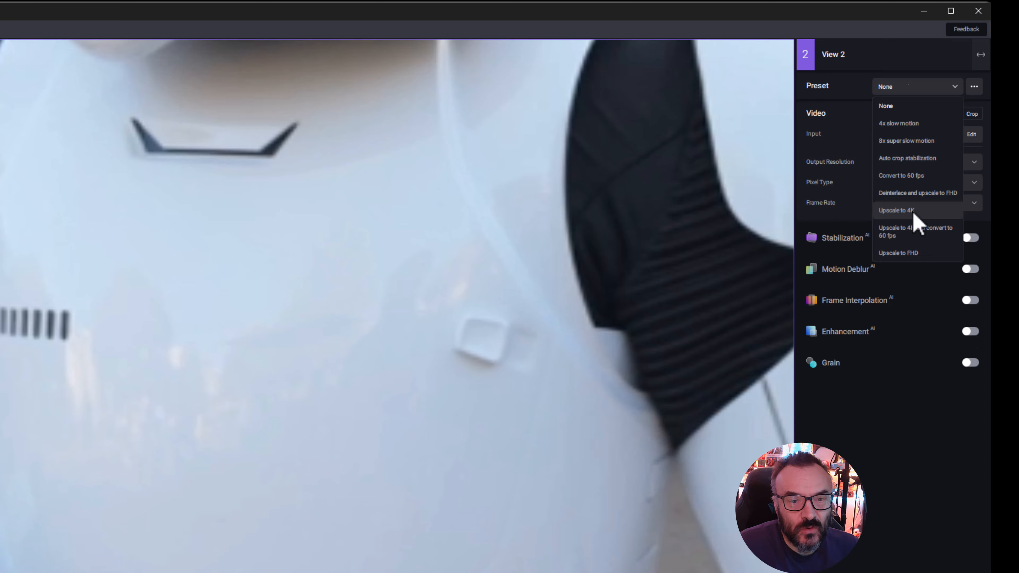
pyautogui.click(904, 212)
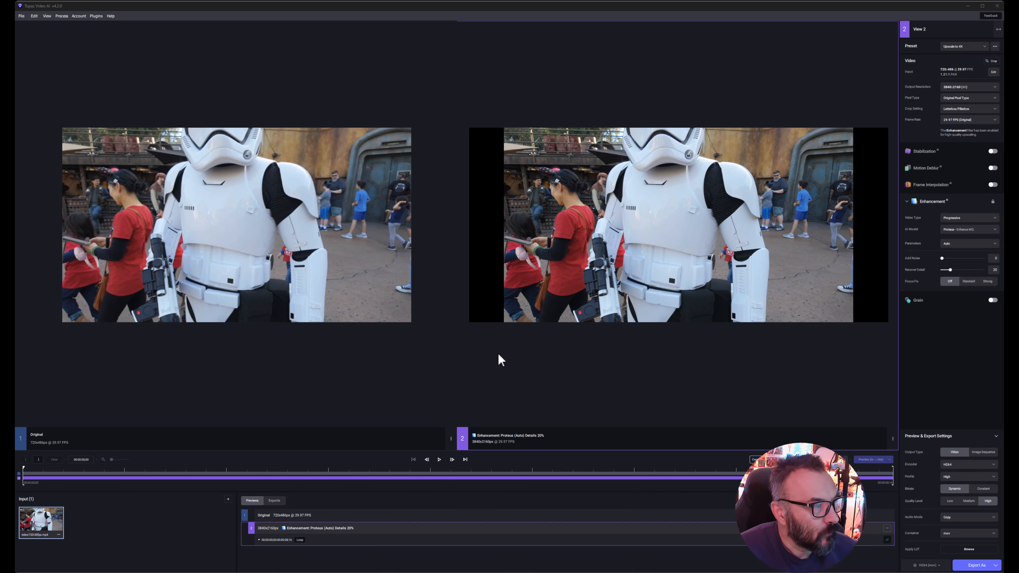
# Play the 4K enhancement preview, pause on the helmet, and compare its vent and mesh detail with the original up close
pyautogui.click(439, 460)
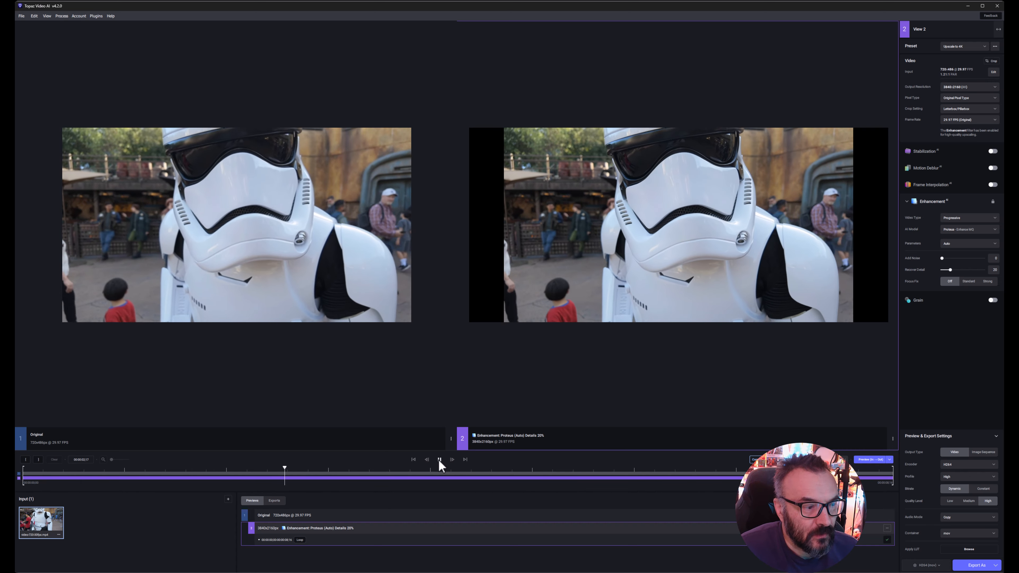
pyautogui.click(439, 460)
pyautogui.scroll(3, 231, 136)
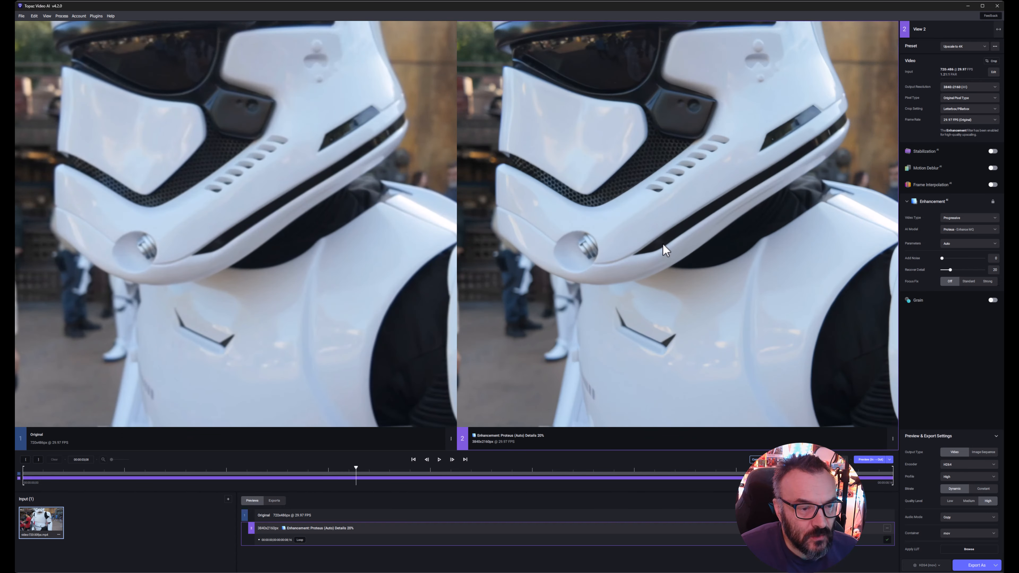
pyautogui.scroll(2, 662, 153)
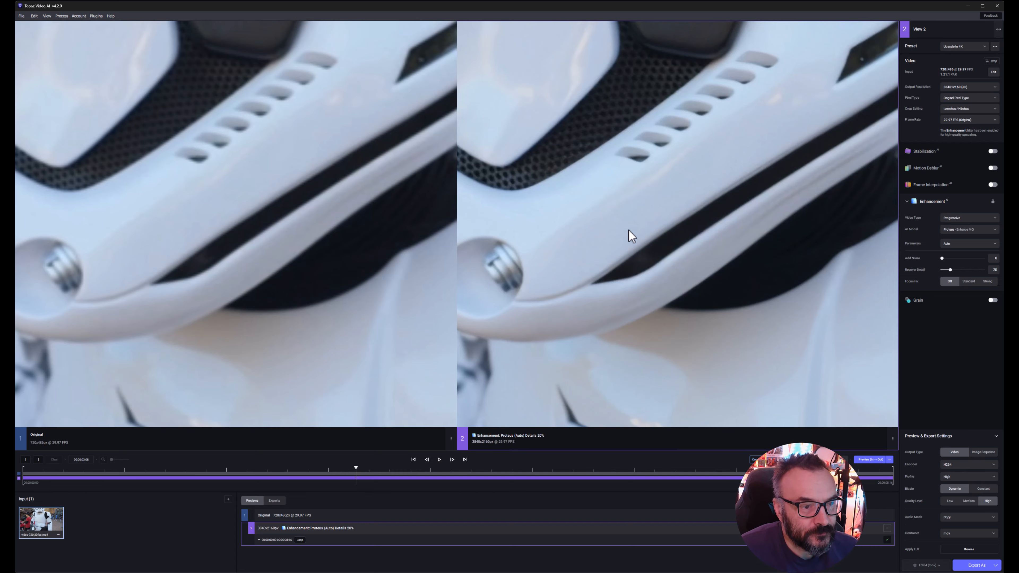
pyautogui.scroll(-4, 533, 196)
pyautogui.scroll(-2, 643, 379)
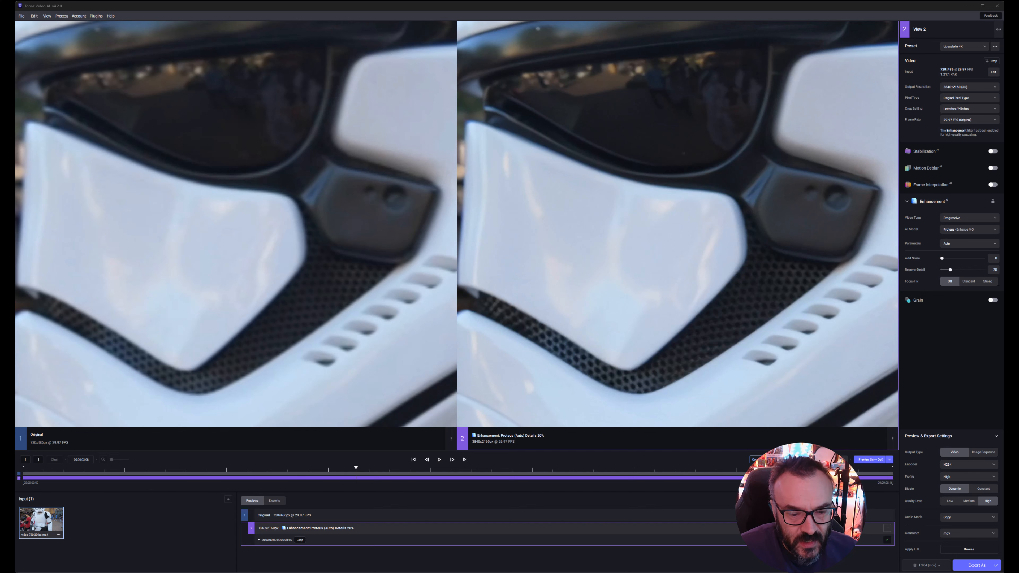
pyautogui.scroll(-3, 732, 285)
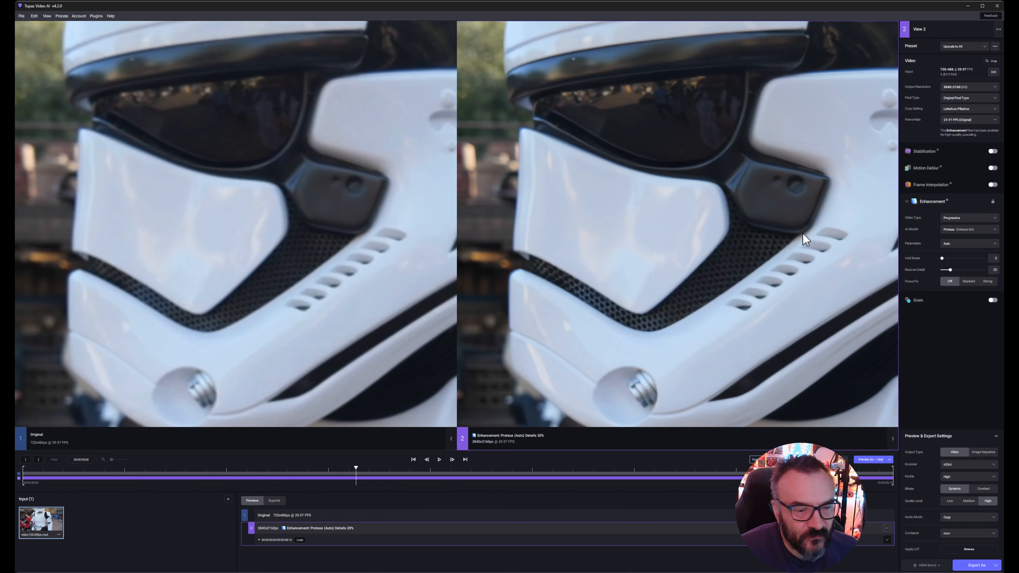
# Compare the original and 4K-enhanced views across the lower armor, the helmet's face plate, and the bystanders in the background
pyautogui.moveTo(777, 294); pyautogui.dragTo(557, 71)
pyautogui.moveTo(590, 287); pyautogui.dragTo(962, 278)
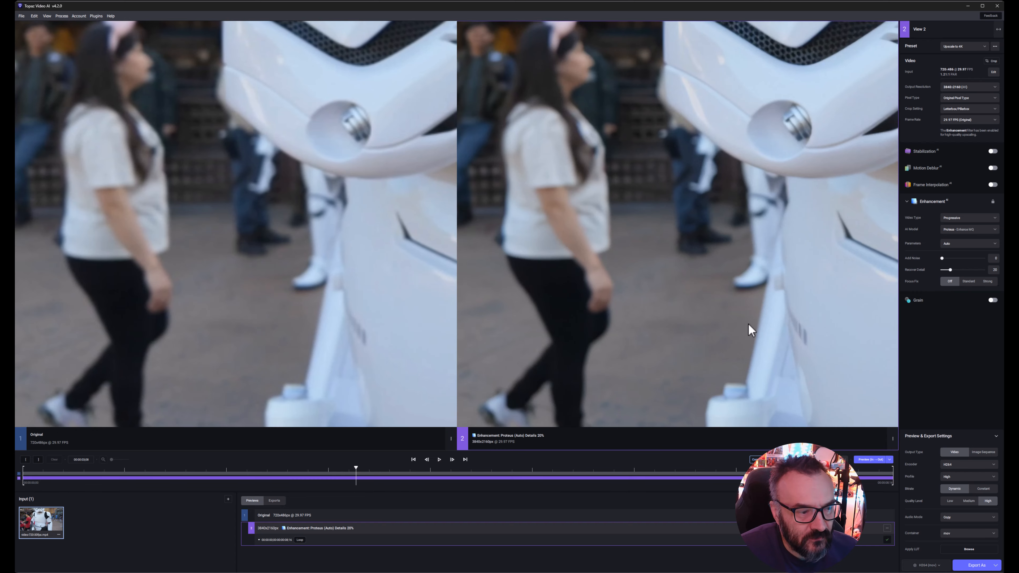
pyautogui.moveTo(656, 192); pyautogui.dragTo(694, 310)
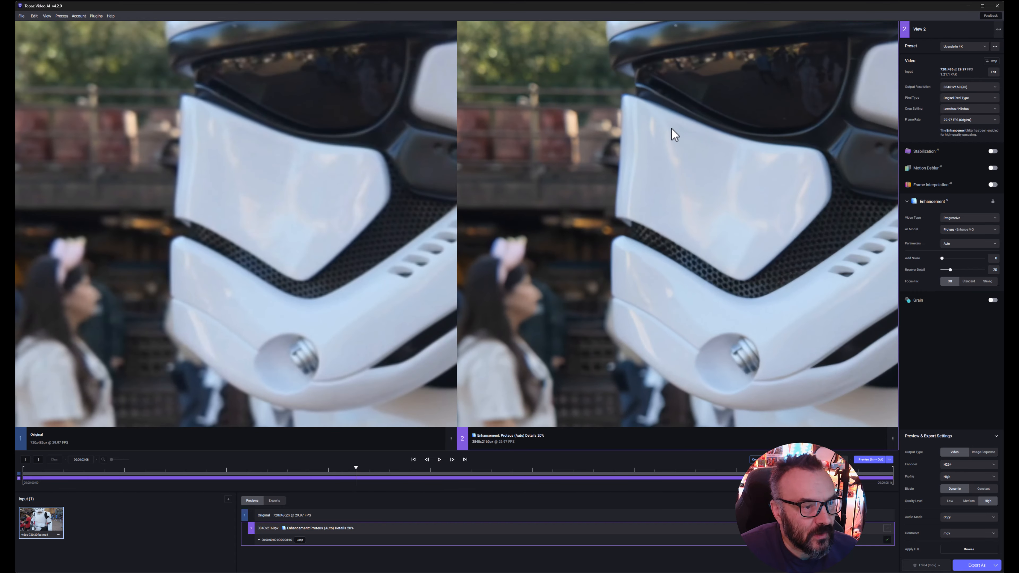
pyautogui.moveTo(678, 160); pyautogui.dragTo(409, 192)
pyautogui.moveTo(678, 220); pyautogui.dragTo(392, 168)
pyautogui.moveTo(794, 295); pyautogui.dragTo(509, 218)
pyautogui.click(509, 218)
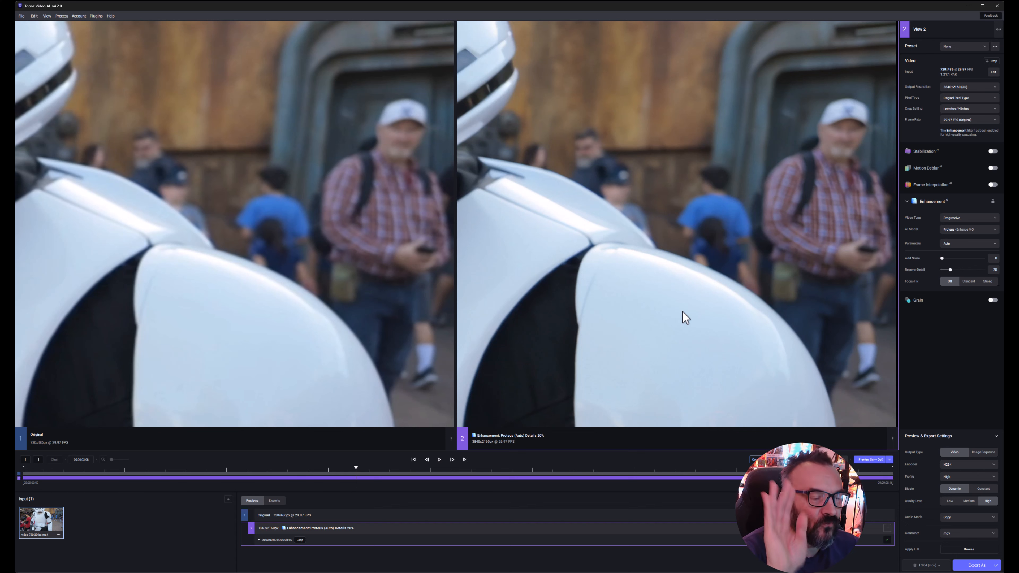
# Inspect the helmet vents and mesh again in both views, and compare the original and enhanced clips at full frame
pyautogui.moveTo(664, 278); pyautogui.dragTo(923, 325)
pyautogui.moveTo(592, 106); pyautogui.dragTo(641, 321)
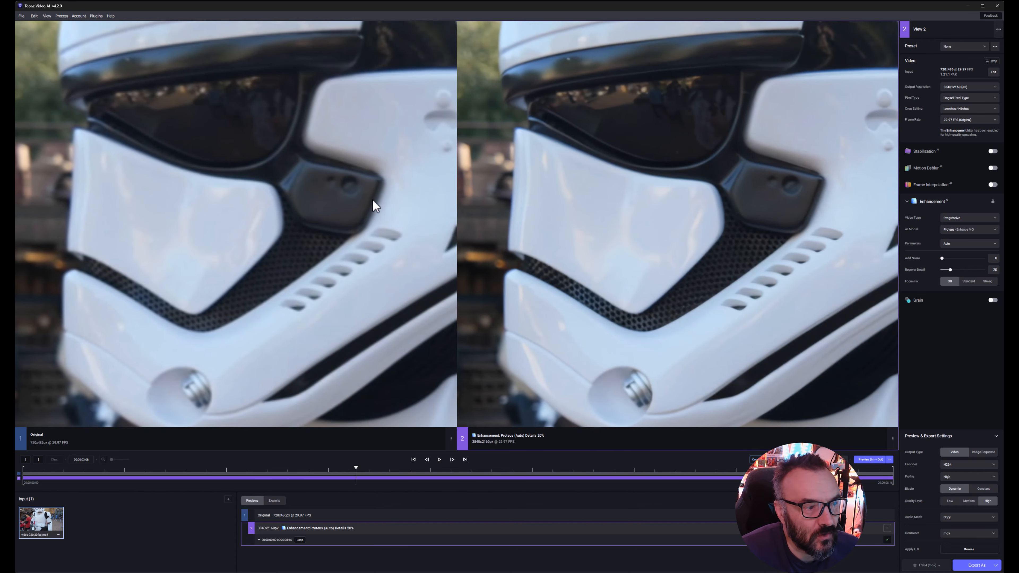
pyautogui.scroll(-5, 798, 193)
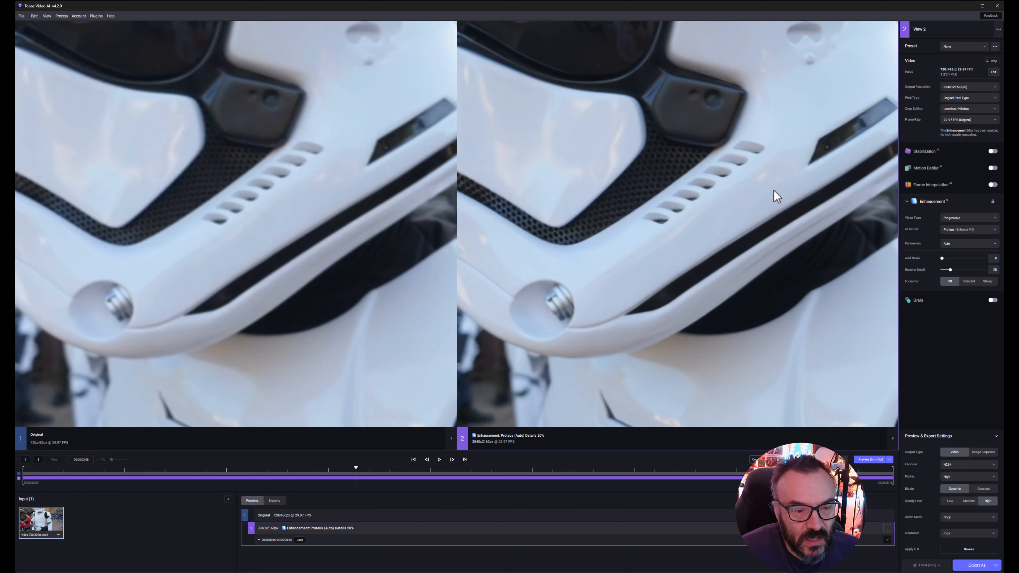
pyautogui.scroll(-5, 710, 262)
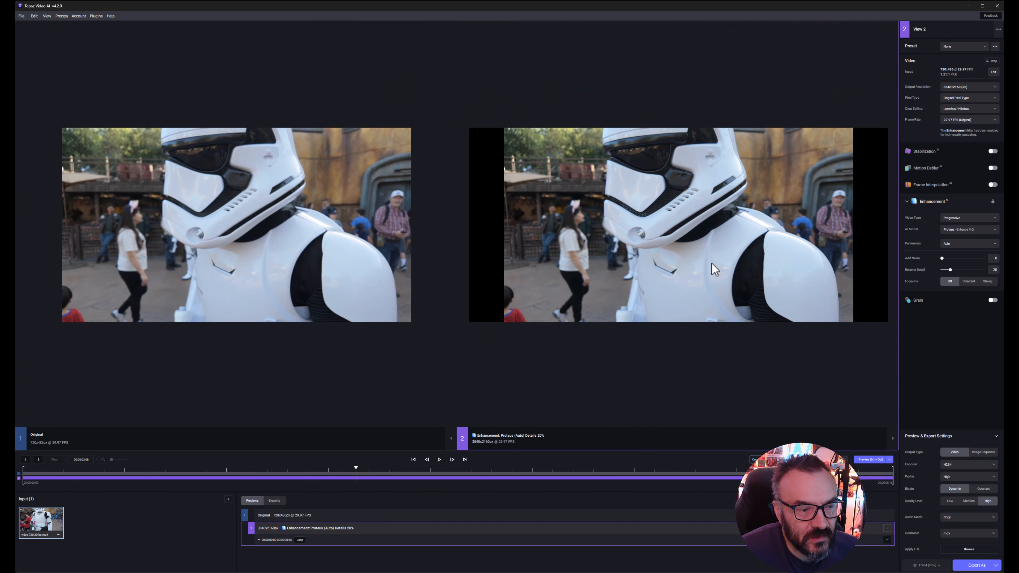
pyautogui.scroll(1, 710, 260)
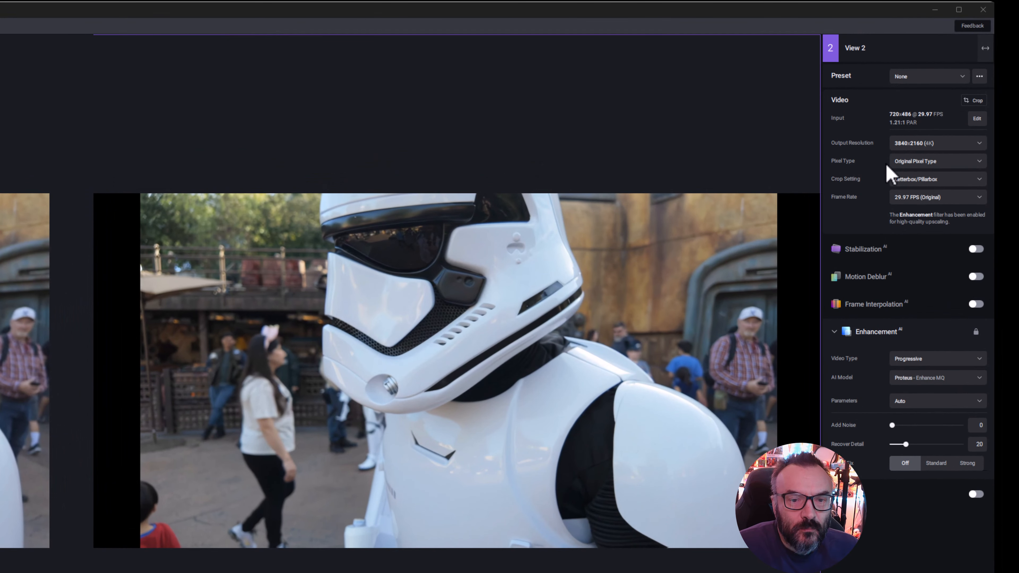
# Switch the Enhancement parameters from Auto to Relative to Auto and raise Sharpen to 97
pyautogui.moveTo(884, 240)
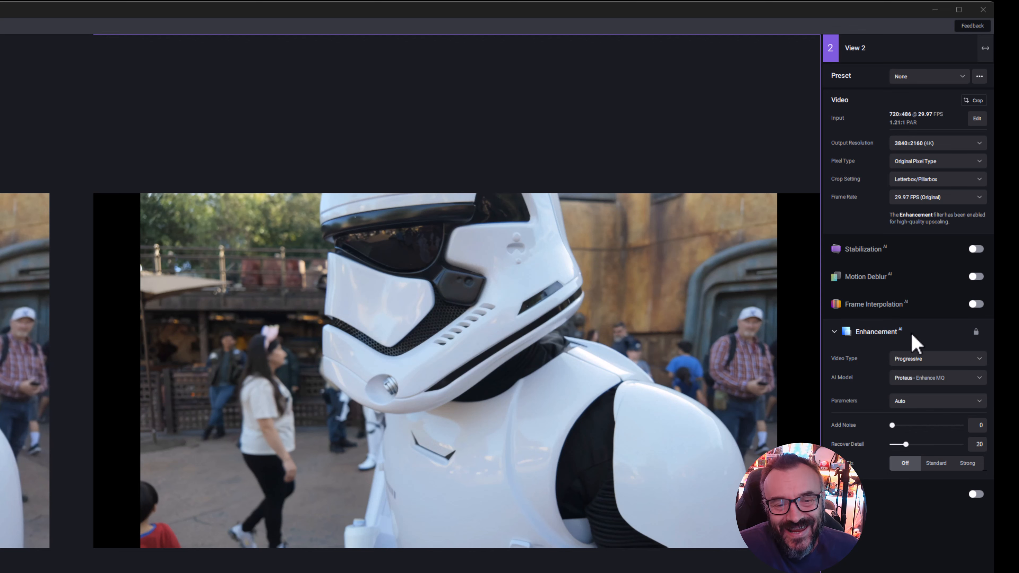
pyautogui.moveTo(888, 327)
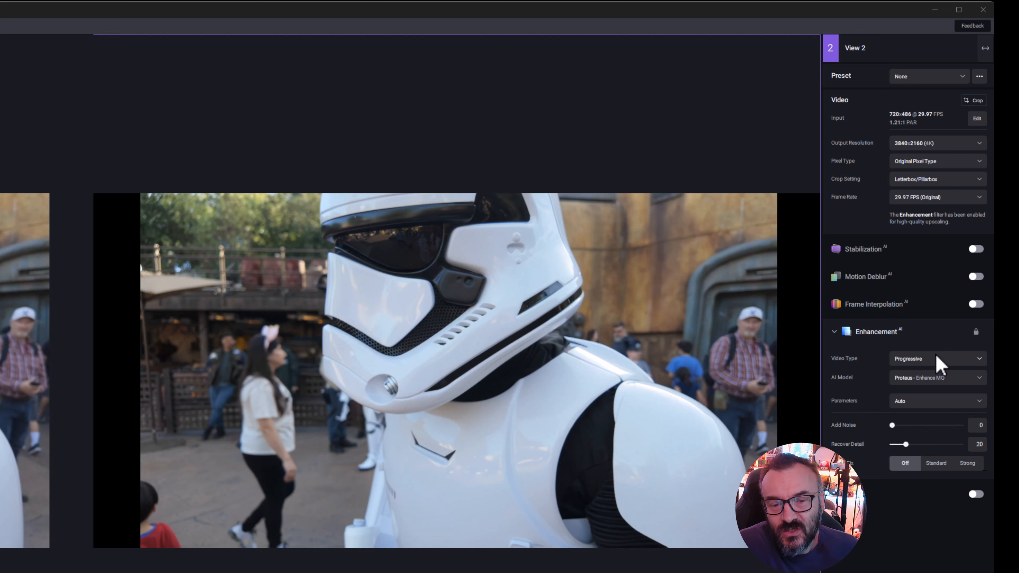
pyautogui.moveTo(847, 380)
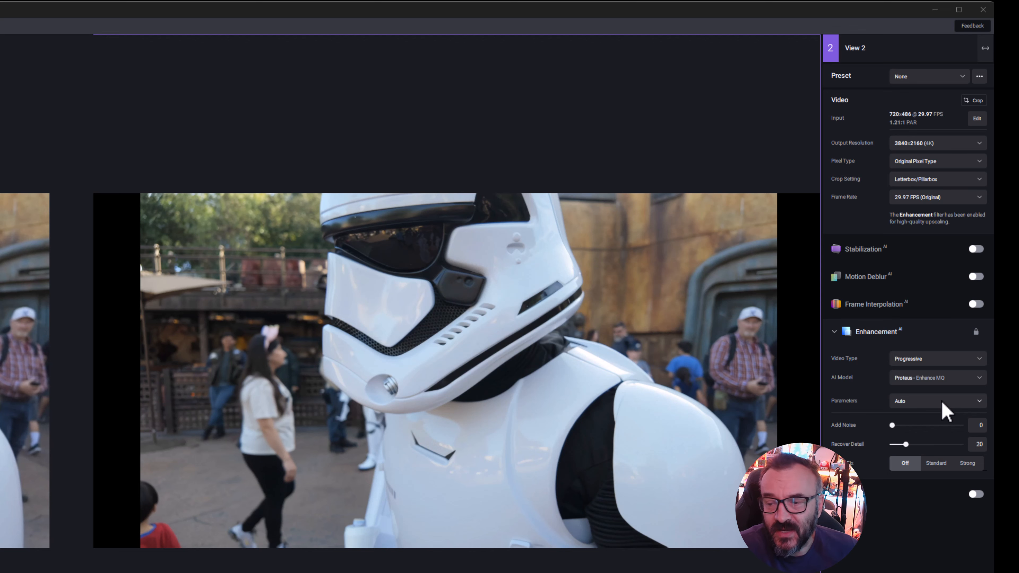
pyautogui.click(966, 402)
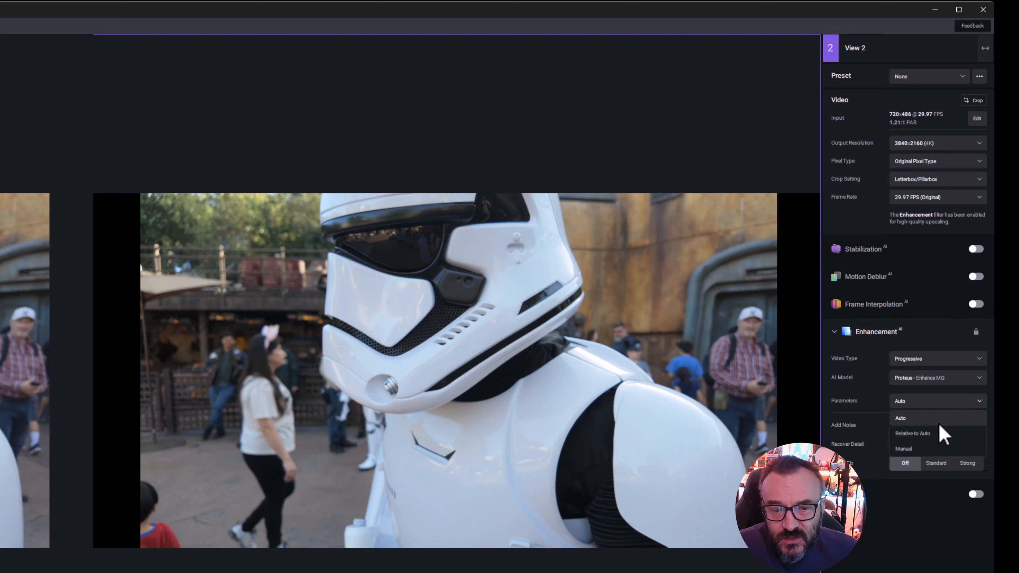
pyautogui.click(937, 433)
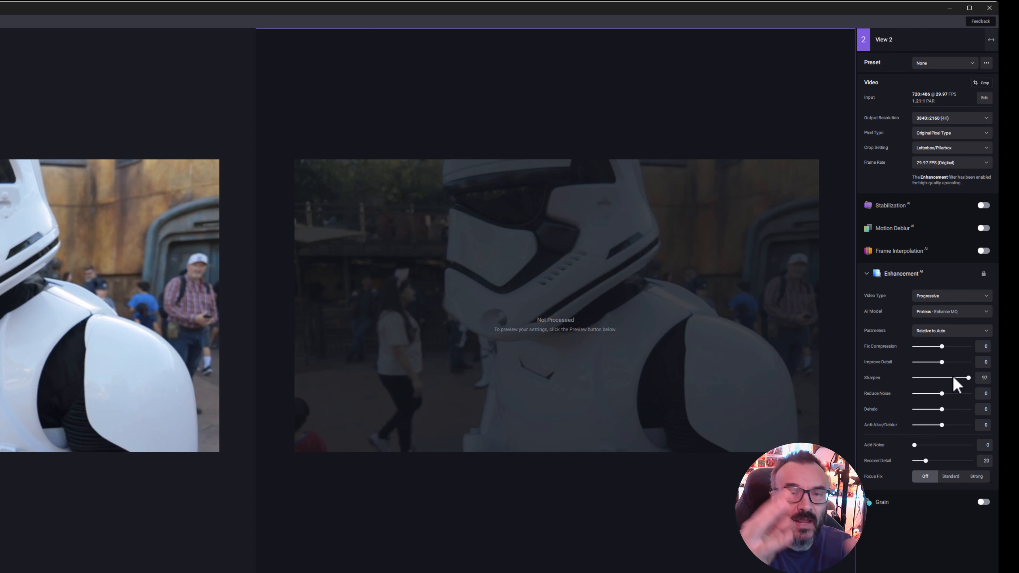
# Try the Manual Enhancement parameters, switch back to Relative to Auto with Sharpen at 0, and restore Auto
pyautogui.click(951, 332)
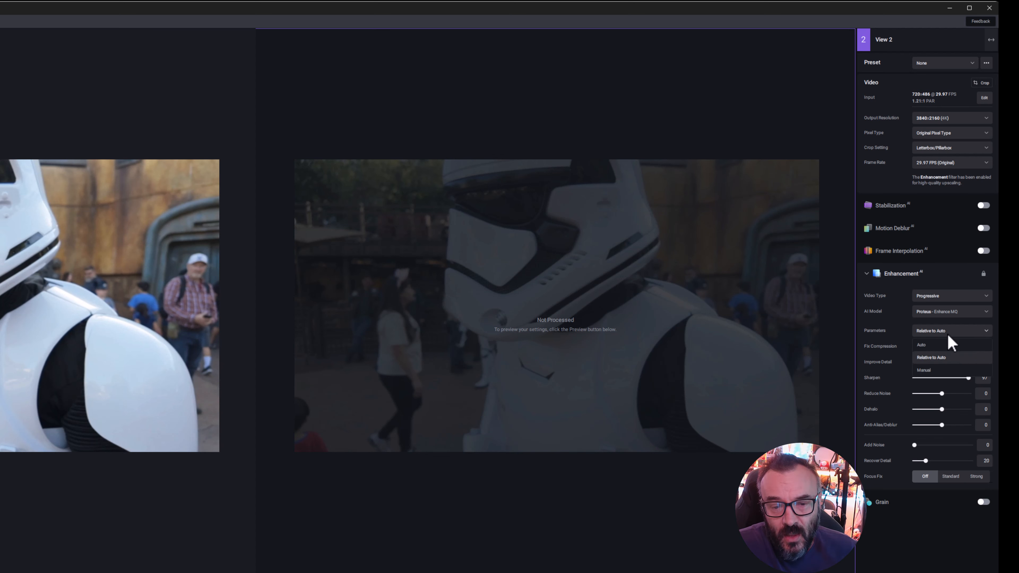
pyautogui.click(937, 370)
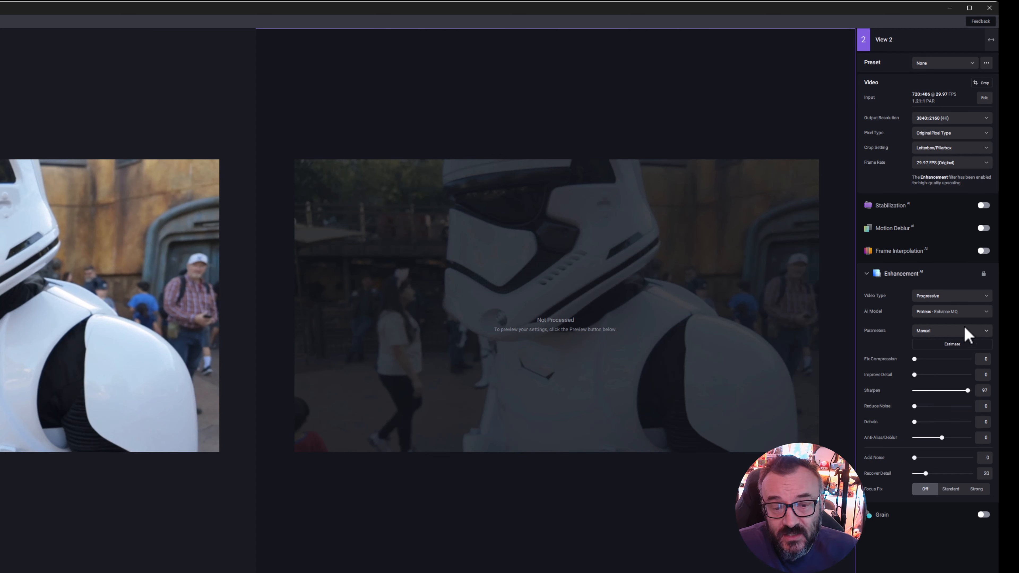
pyautogui.click(924, 331)
pyautogui.click(927, 358)
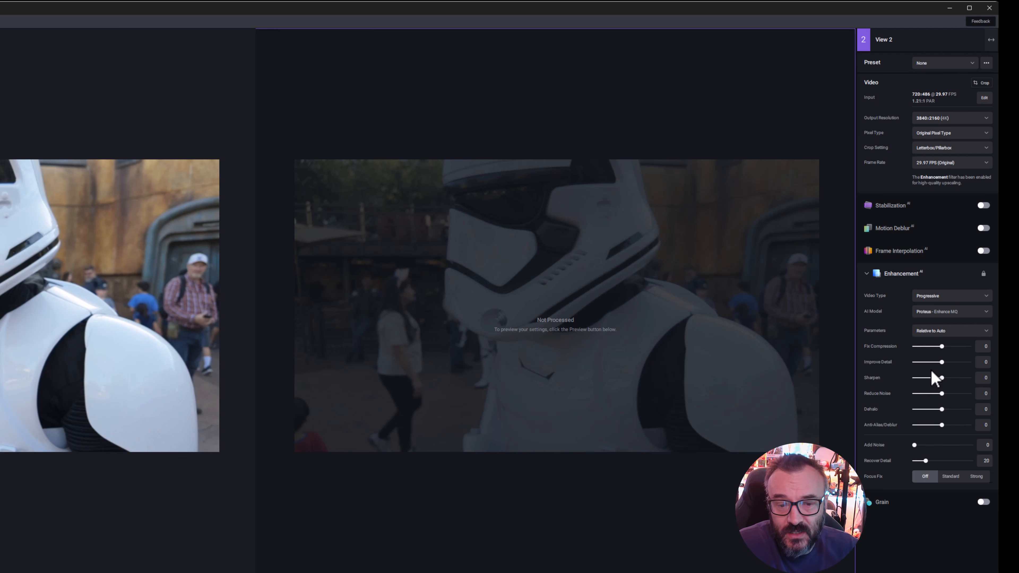
pyautogui.click(944, 332)
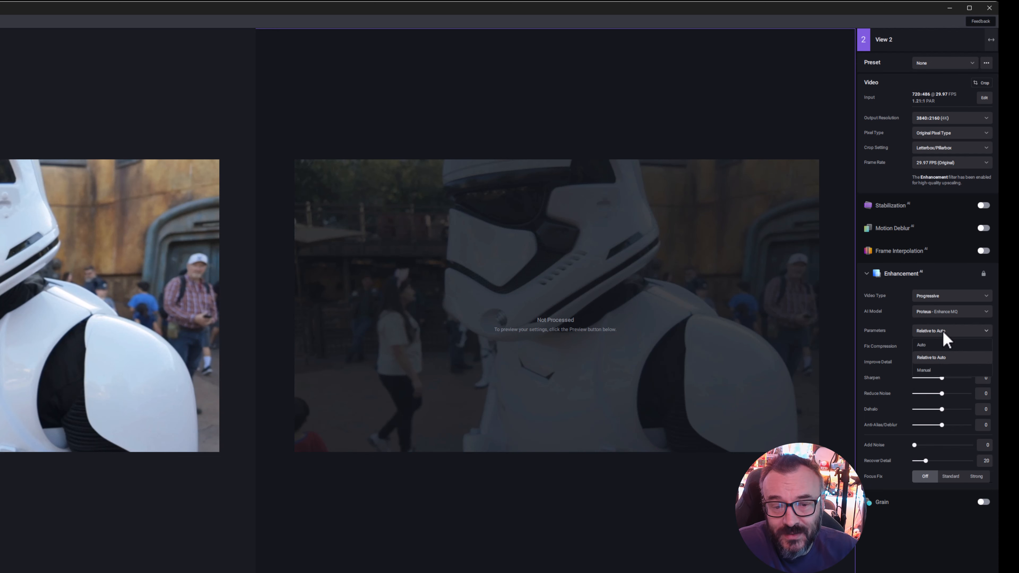
pyautogui.click(939, 346)
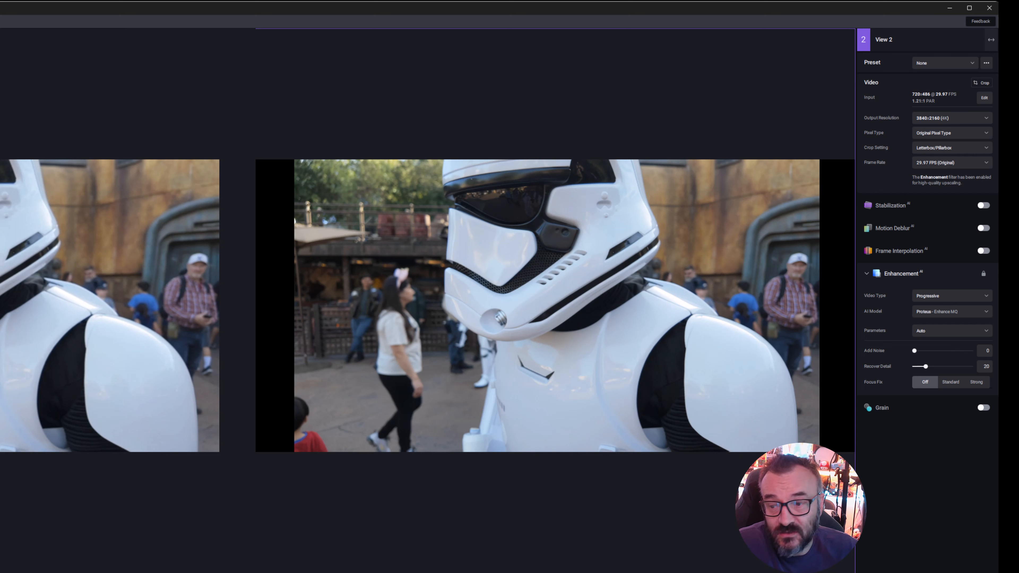
# Change the Enhancement AI model to Iris - Face / LQ-MQ
pyautogui.click(972, 313)
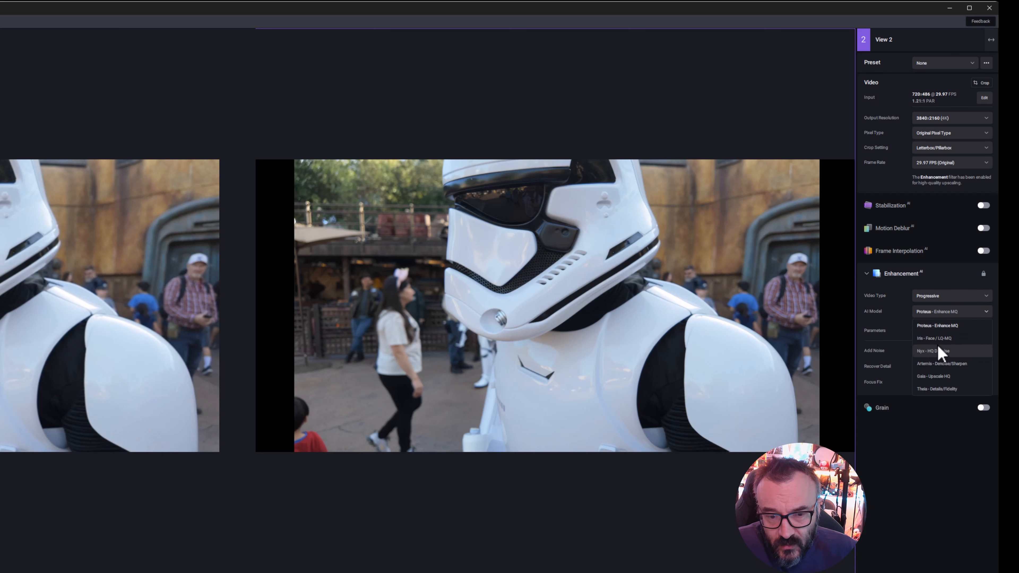
pyautogui.click(938, 346)
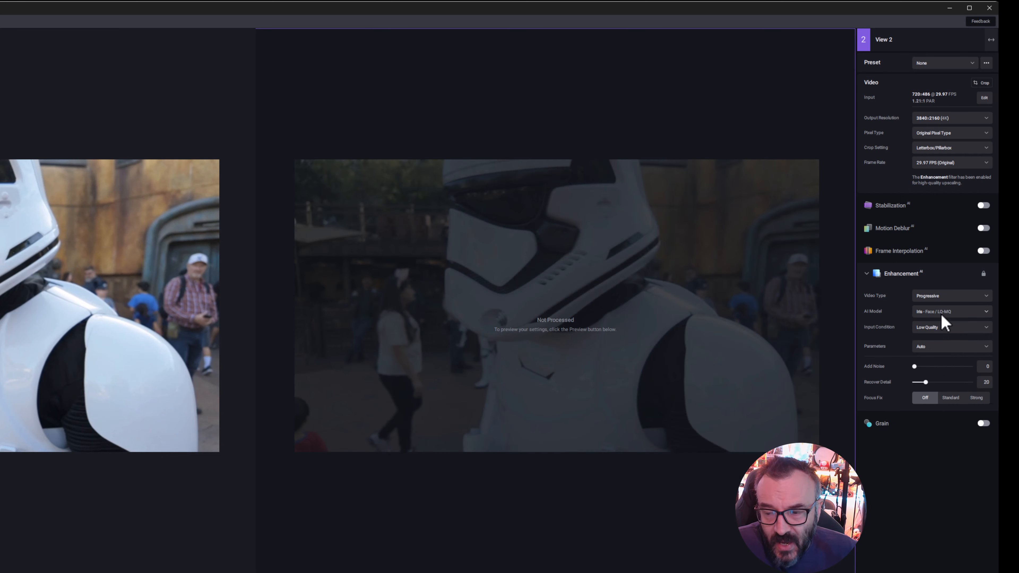